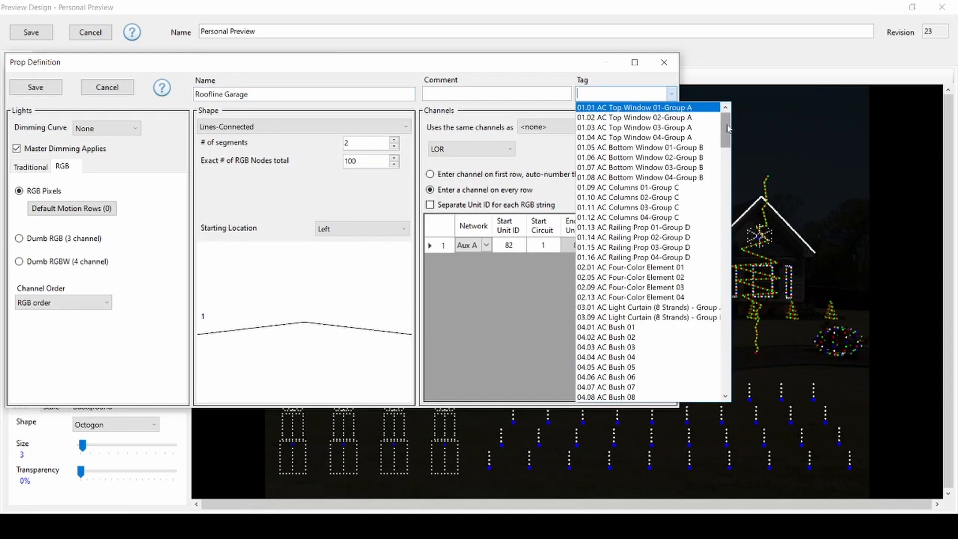
Assign the RGB Roofline 01 tag to the Roofline Garage prop and save its definition
{"action": "left_click_drag", "start_coordinate": [728, 128], "coordinate": [735, 300]}
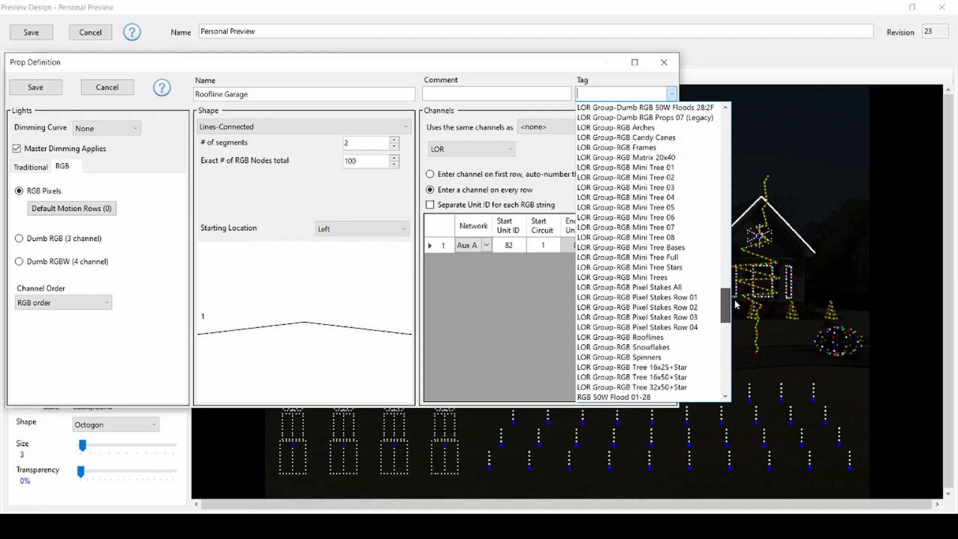
{"action": "left_click_drag", "start_coordinate": [735, 299], "coordinate": [731, 369]}
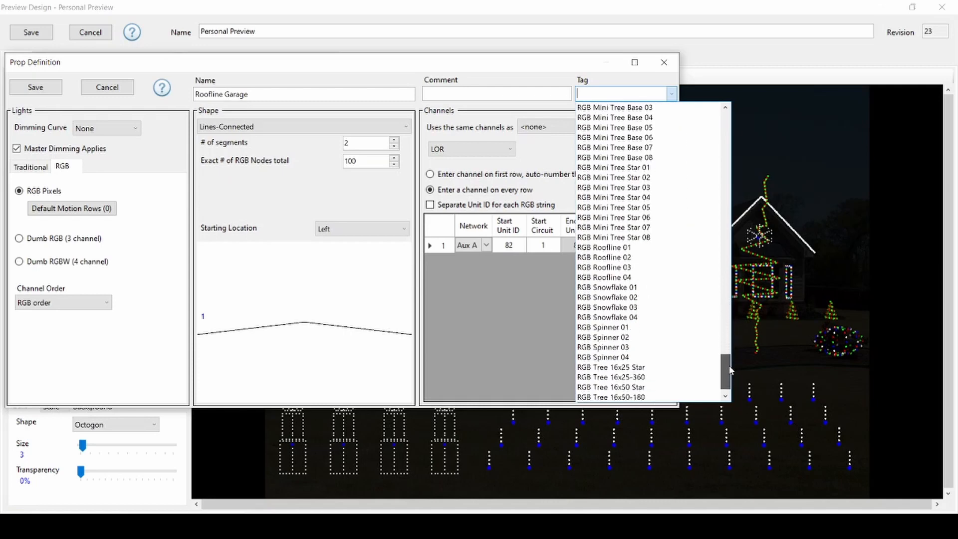
{"action": "left_click", "coordinate": [640, 248]}
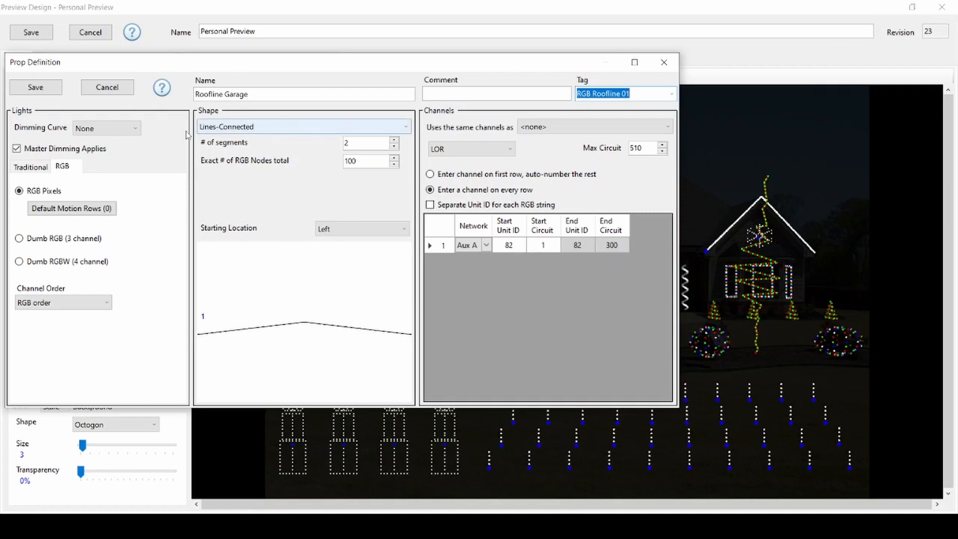
{"action": "left_click", "coordinate": [28, 89]}
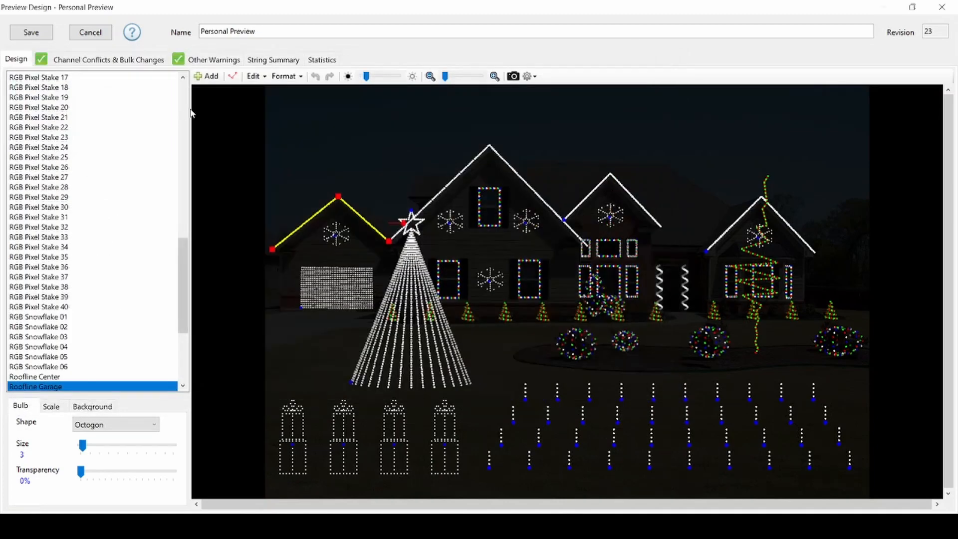
Examine the CPC Package - Rooflines details among the Light-O-Rama online props, without adding the package
{"action": "left_click", "coordinate": [207, 76]}
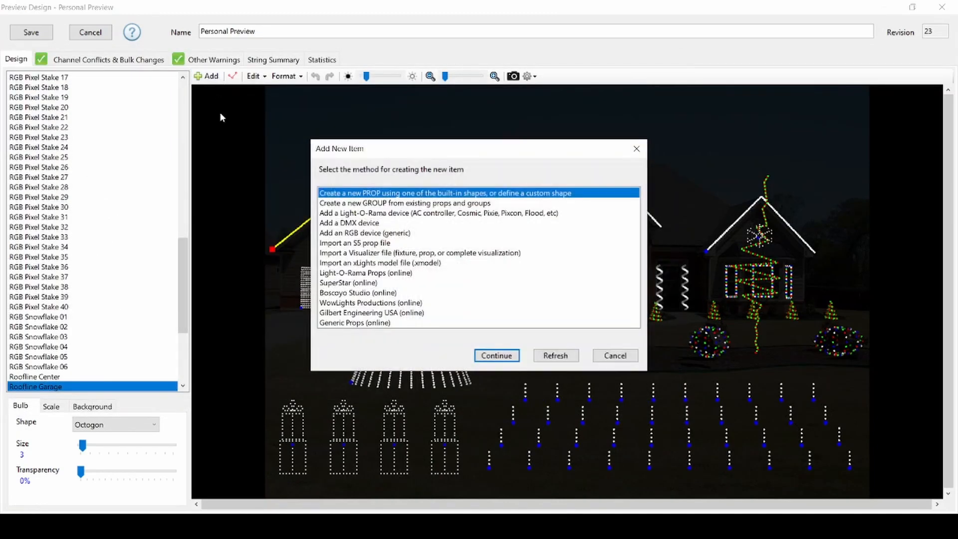
{"action": "left_click", "coordinate": [393, 274]}
{"action": "left_click", "coordinate": [496, 355]}
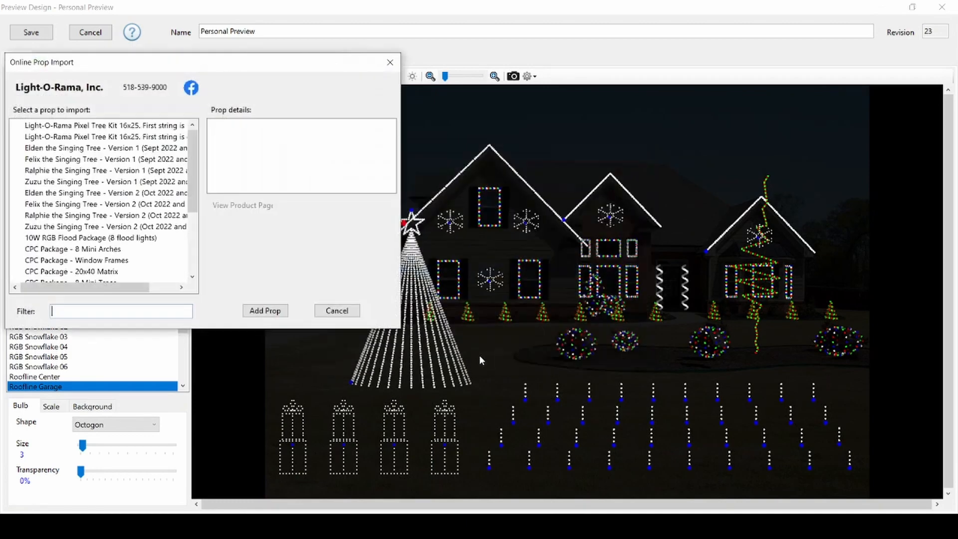
{"action": "scroll", "coordinate": [195, 235], "scroll_direction": "down", "scroll_amount": 3}
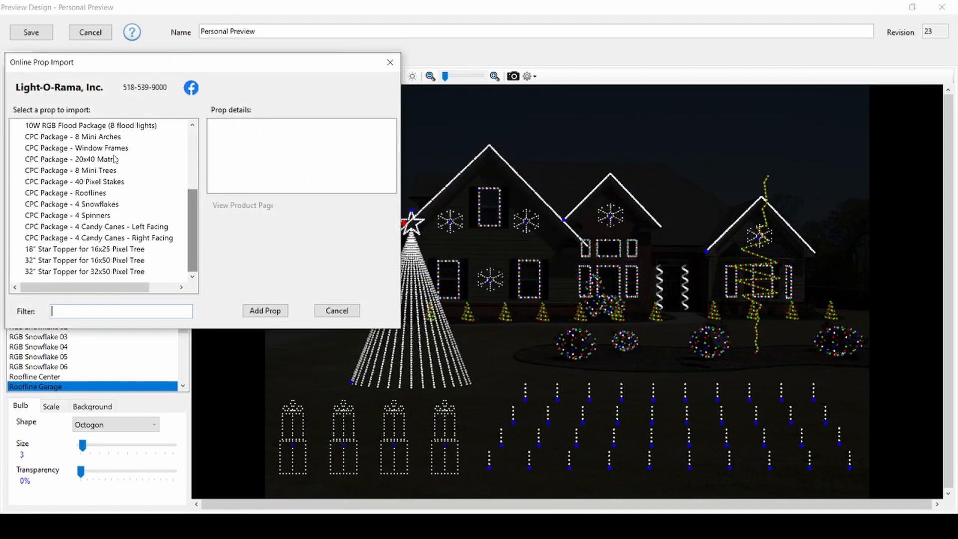
{"action": "left_click", "coordinate": [103, 194]}
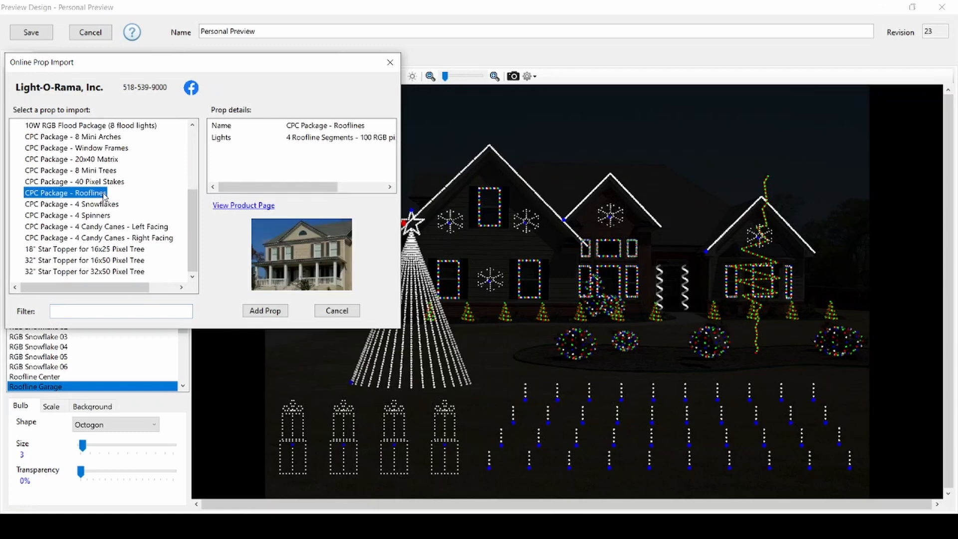
{"action": "left_click", "coordinate": [351, 314]}
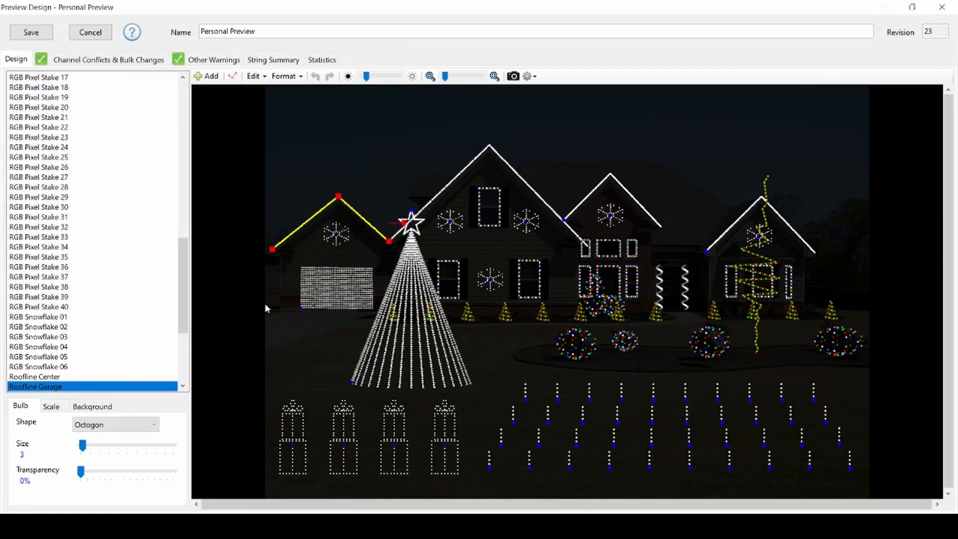
{"action": "left_click", "coordinate": [248, 315]}
Assign the RGB Candy Cane 01 tag to the Present 01 prop and save its definition
{"action": "left_click", "coordinate": [293, 438]}
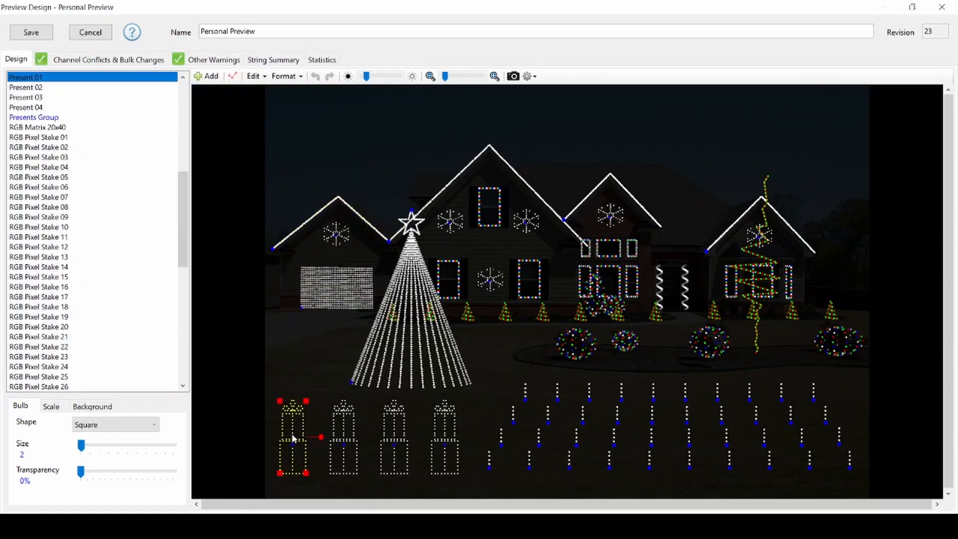
{"action": "double_click", "coordinate": [292, 438]}
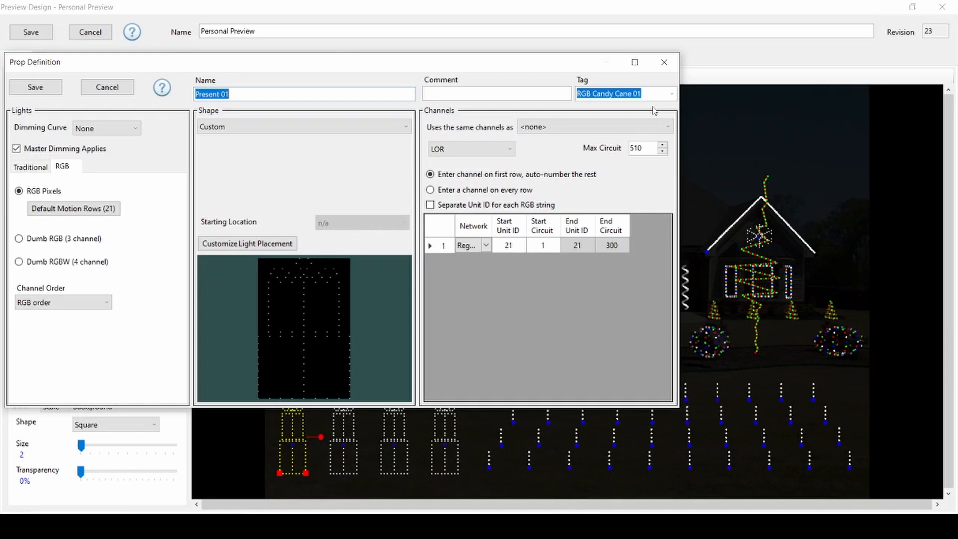
{"action": "left_click", "coordinate": [673, 95]}
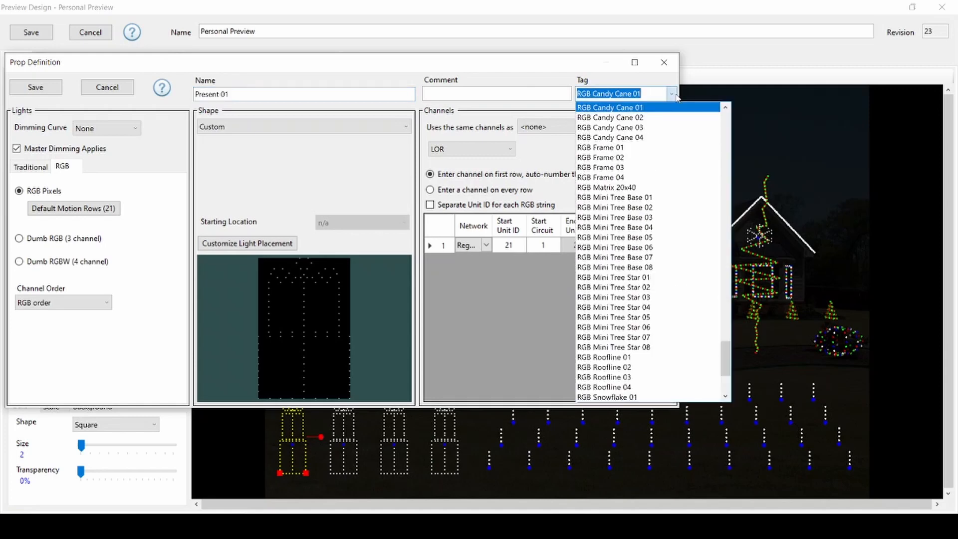
{"action": "left_click", "coordinate": [642, 108]}
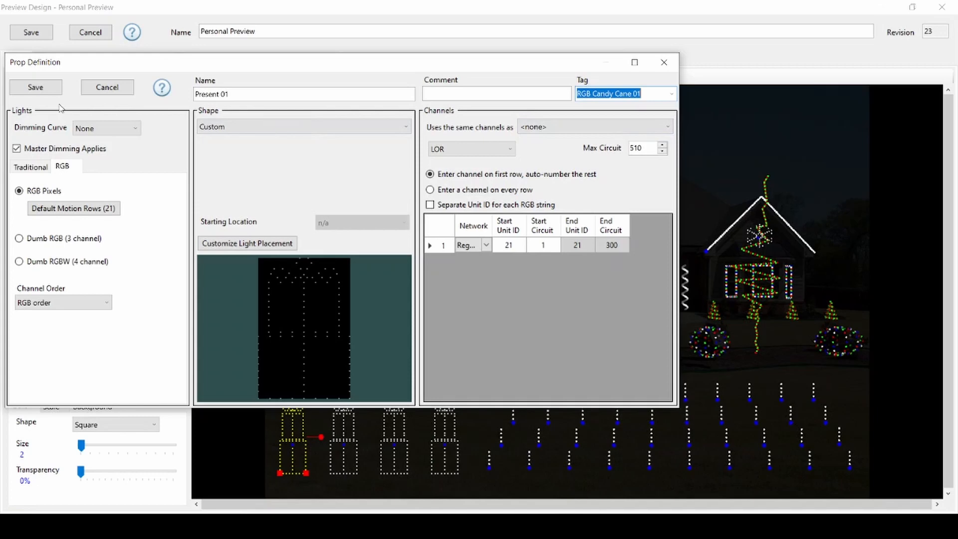
{"action": "left_click", "coordinate": [40, 89]}
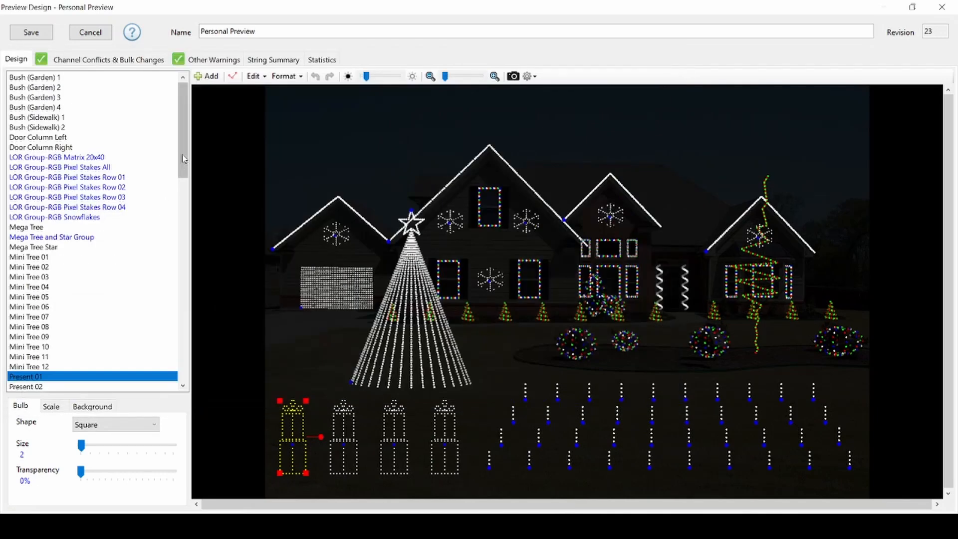
Give the Rooflines Group the LOR Group-RGB Rooflines tag and the Horizontal Stack Align Bottoms arrangement, and save it
{"action": "left_click_drag", "start_coordinate": [183, 158], "coordinate": [176, 339]}
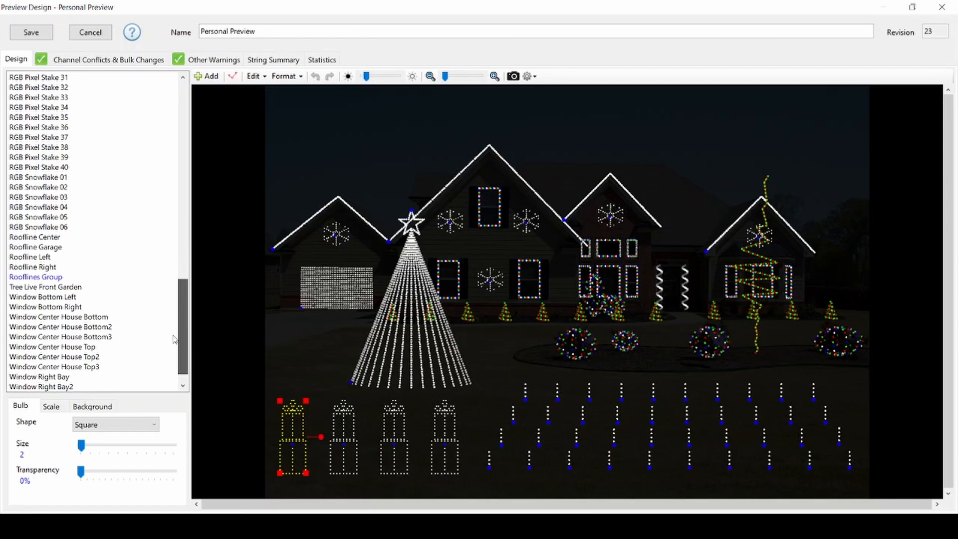
{"action": "left_click", "coordinate": [54, 277]}
{"action": "double_click", "coordinate": [54, 277]}
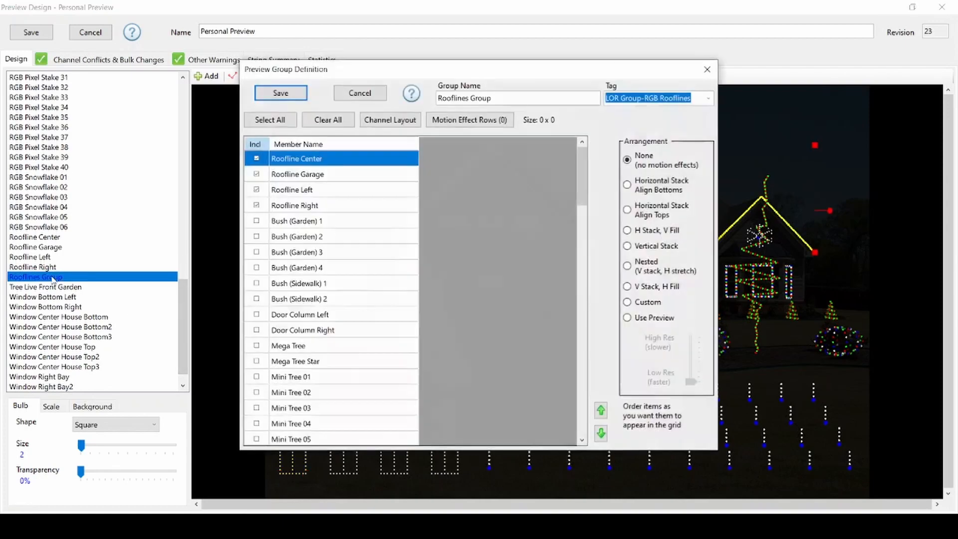
{"action": "left_click", "coordinate": [711, 99]}
{"action": "left_click", "coordinate": [684, 112]}
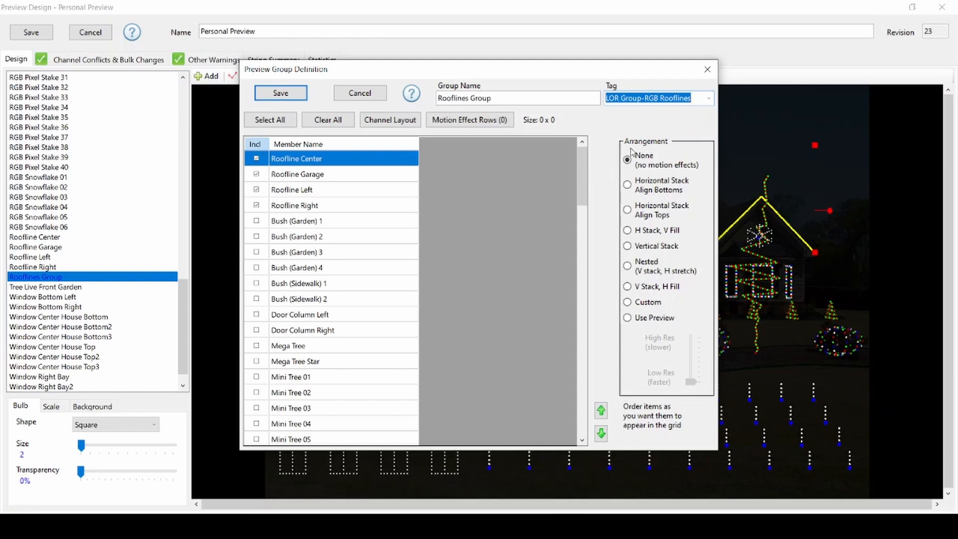
{"action": "left_click", "coordinate": [630, 186]}
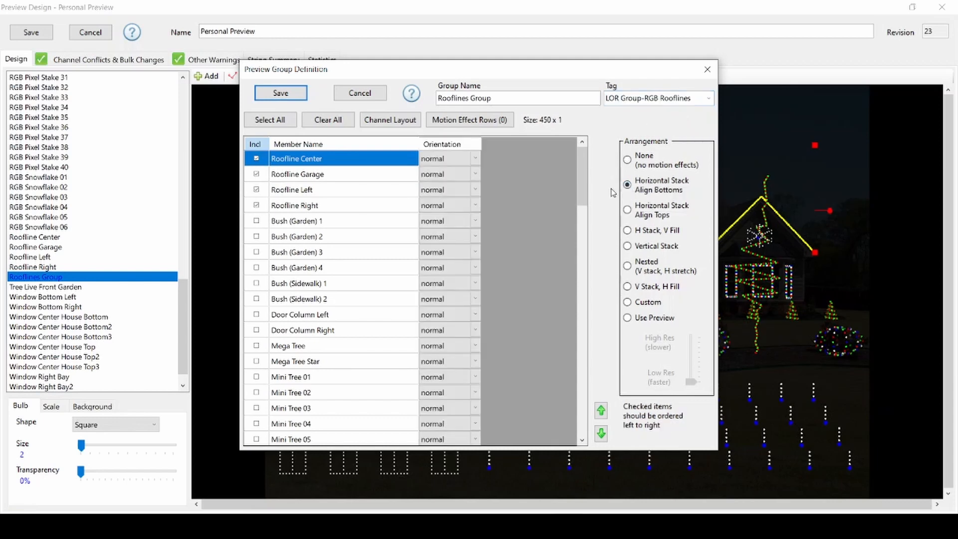
{"action": "left_click", "coordinate": [270, 98]}
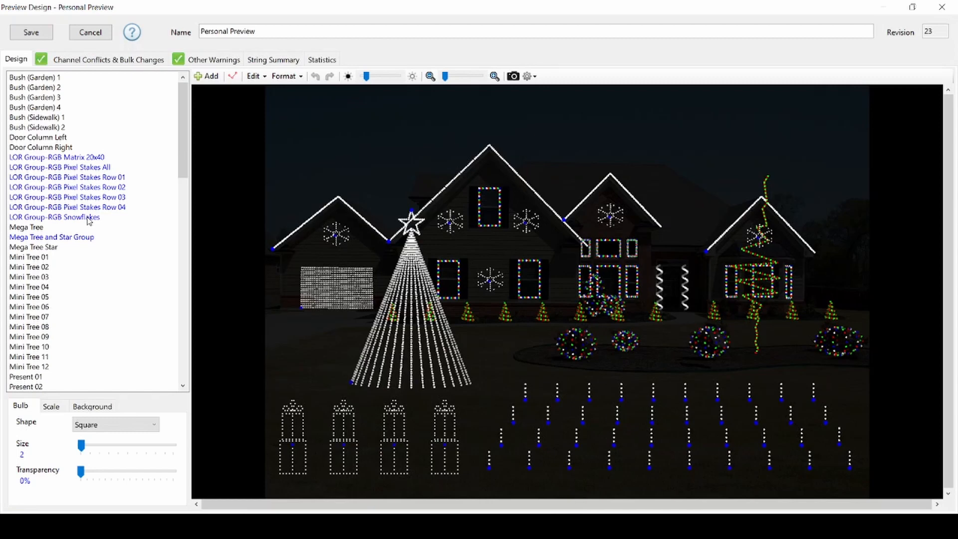
Check the tag in the Mega Tree prop definition, leaving the definition as it is
{"action": "left_click", "coordinate": [426, 381]}
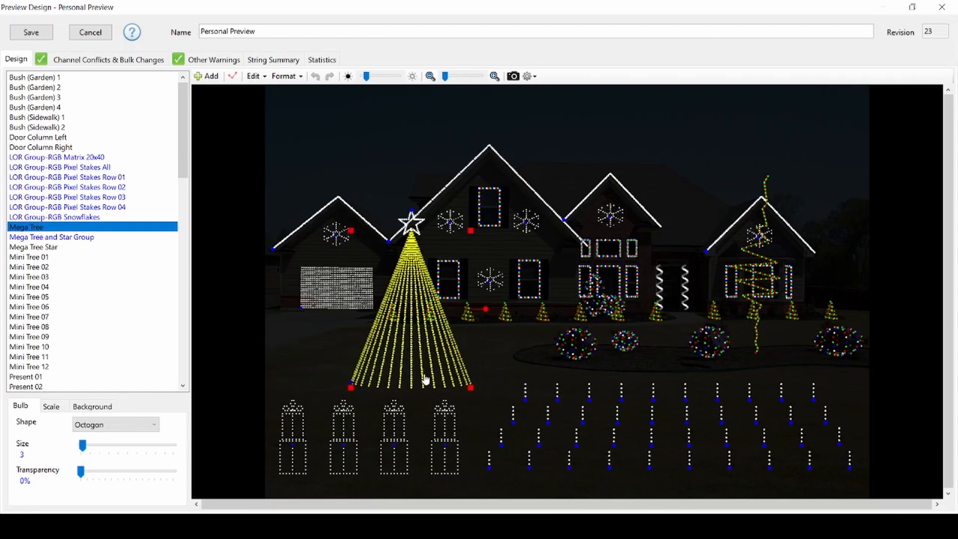
{"action": "double_click", "coordinate": [425, 380]}
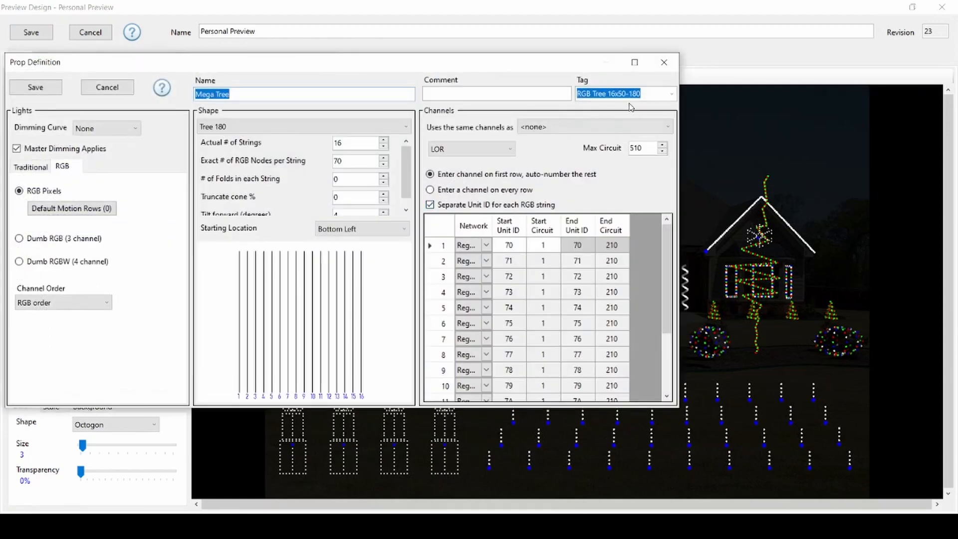
{"action": "left_click", "coordinate": [107, 89]}
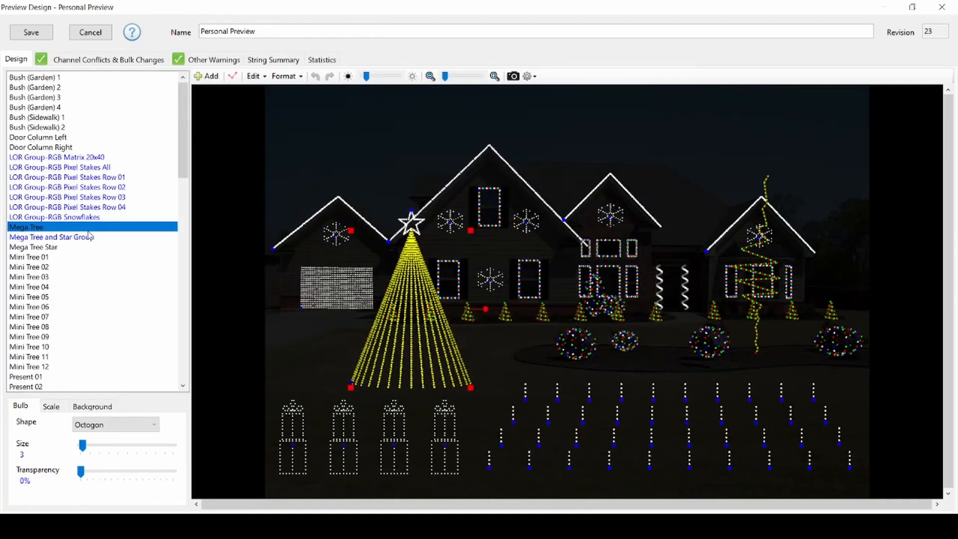
Examine the tag and the available tag choices of the Mega Tree and Star Group
{"action": "double_click", "coordinate": [86, 239]}
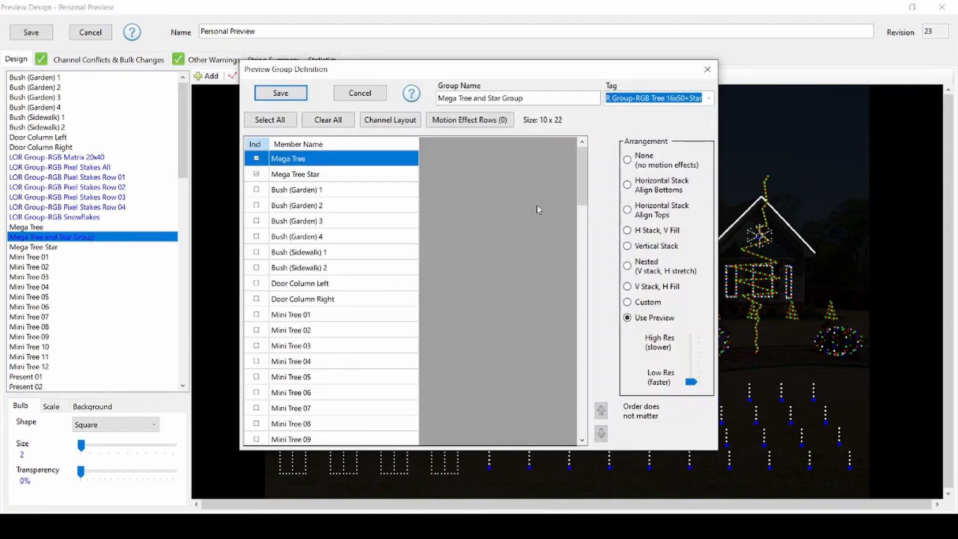
{"action": "left_click", "coordinate": [709, 100]}
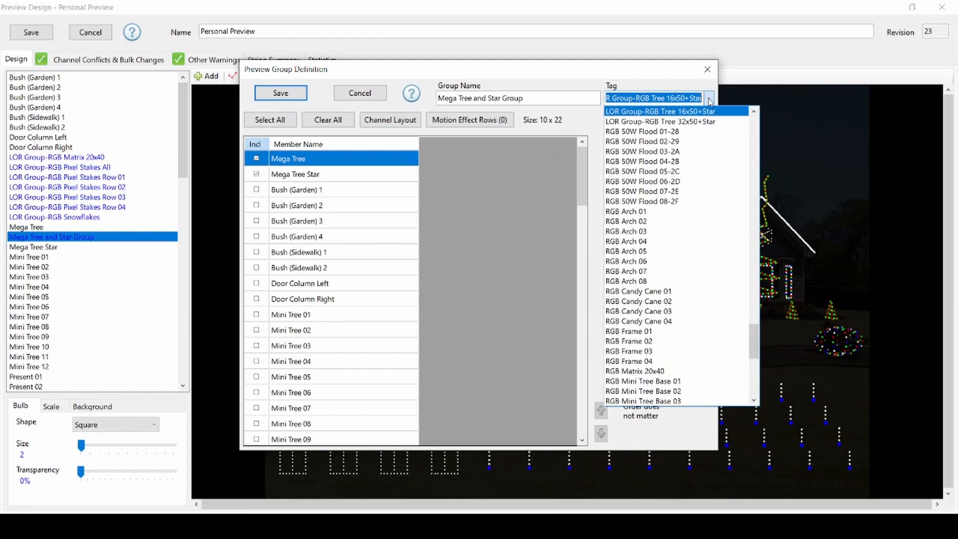
{"action": "left_click", "coordinate": [596, 121]}
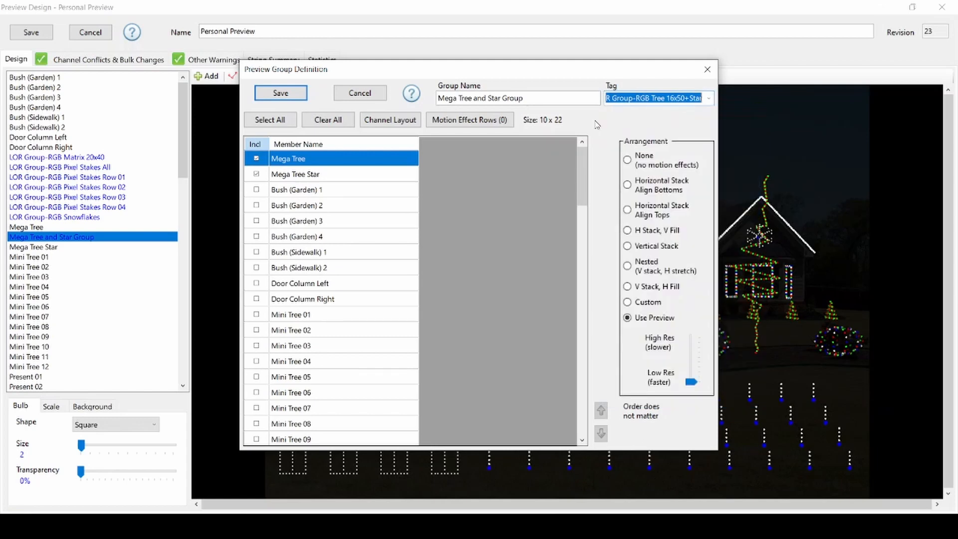
Try excluding Mega Tree Star from the group, include it again and save the group
{"action": "left_click", "coordinate": [256, 176]}
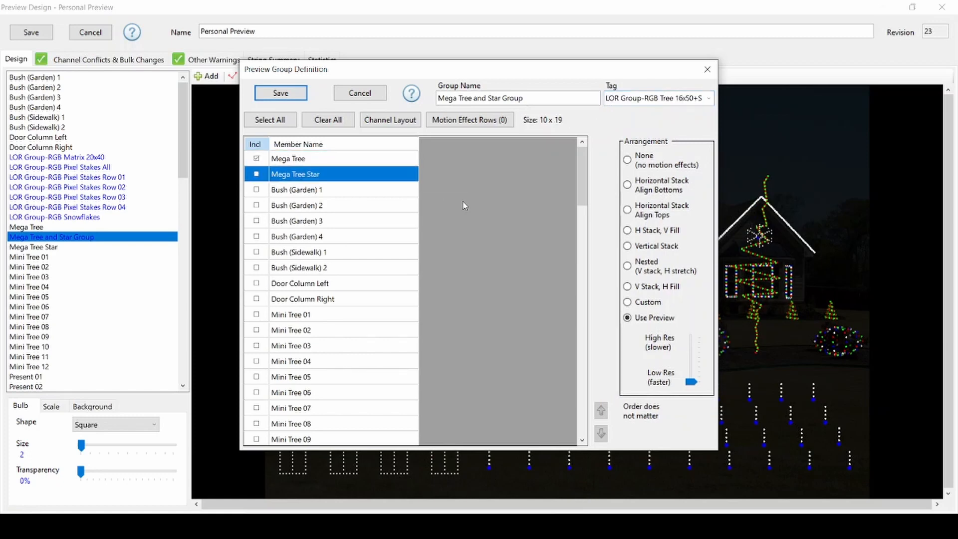
{"action": "left_click", "coordinate": [256, 174]}
{"action": "left_click", "coordinate": [300, 94]}
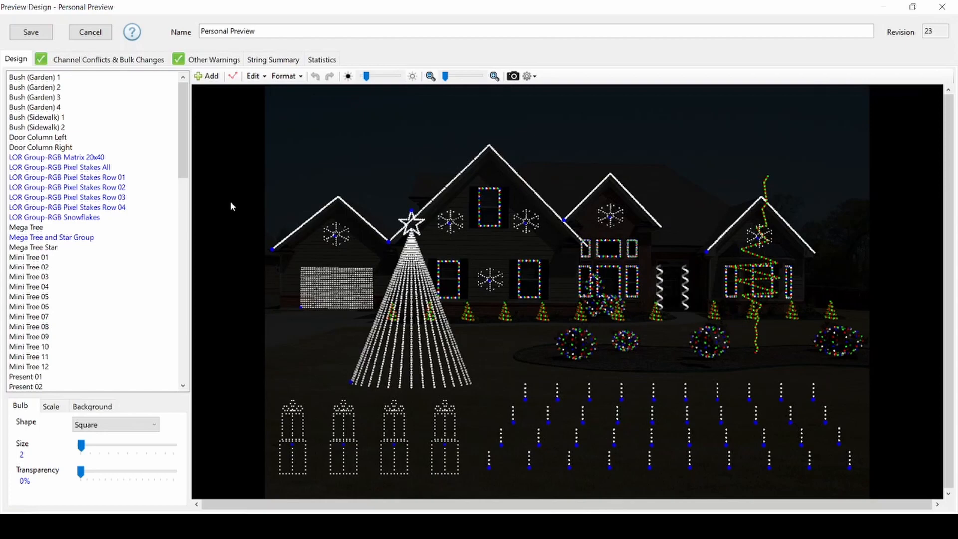
Check the tag and arrangement of the LOR Group-RGB Matrix 20x40 group and close its definition
{"action": "left_click", "coordinate": [353, 299]}
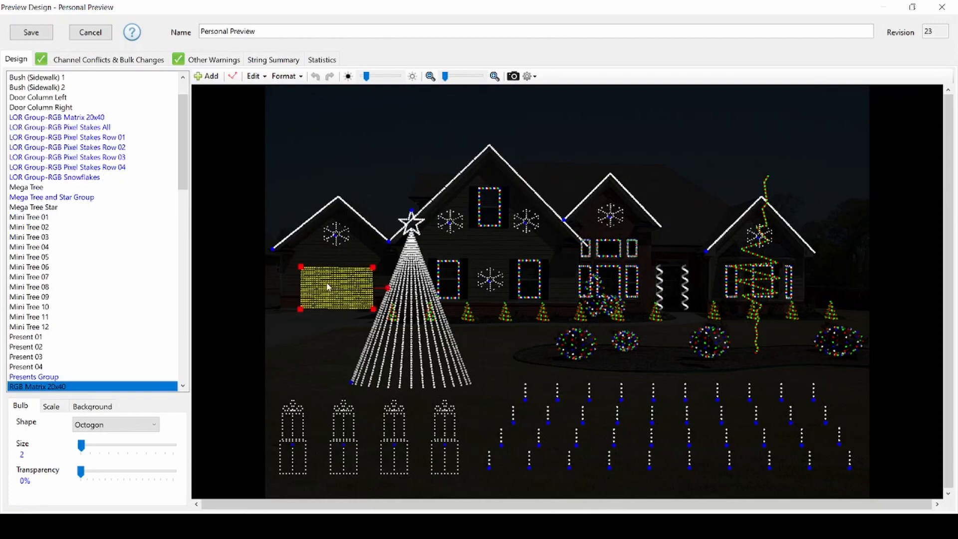
{"action": "left_click", "coordinate": [106, 118]}
{"action": "double_click", "coordinate": [106, 118]}
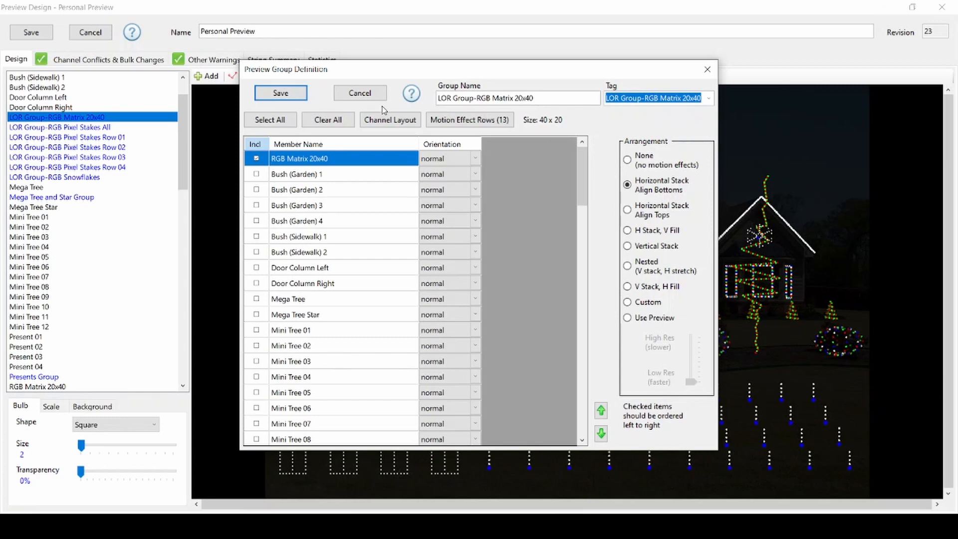
{"action": "left_click", "coordinate": [287, 94]}
Check the tag and shape settings of the RGB Matrix 20x40 prop without changing them
{"action": "double_click", "coordinate": [339, 307]}
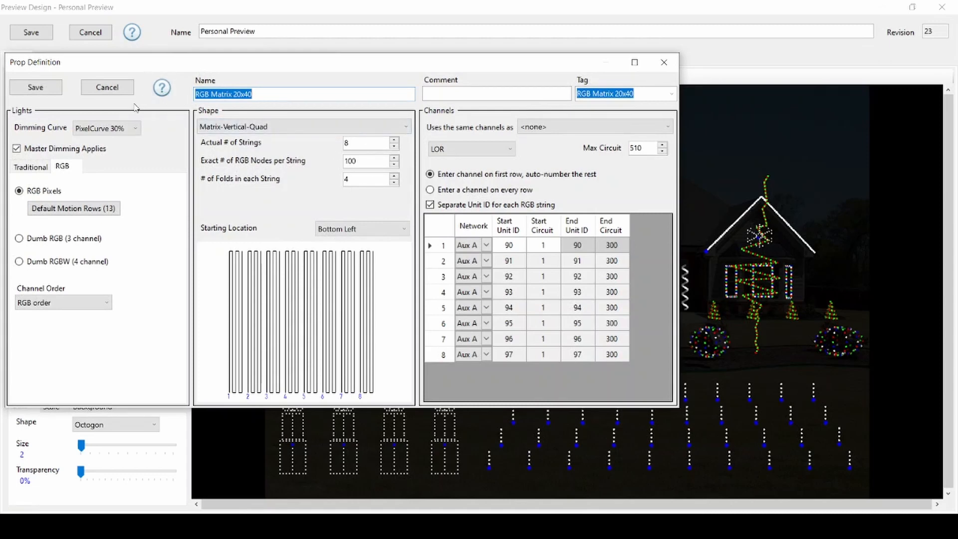
{"action": "left_click", "coordinate": [106, 87]}
{"action": "left_click", "coordinate": [83, 118]}
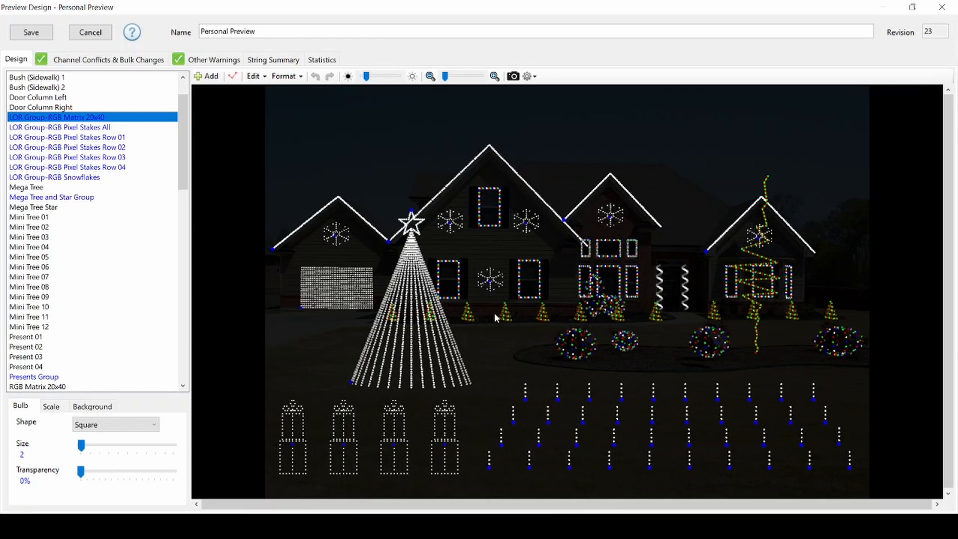
Highlight the pixel stake groups Row 01 through Row 04 one after another to see their stakes
{"action": "left_click", "coordinate": [107, 136]}
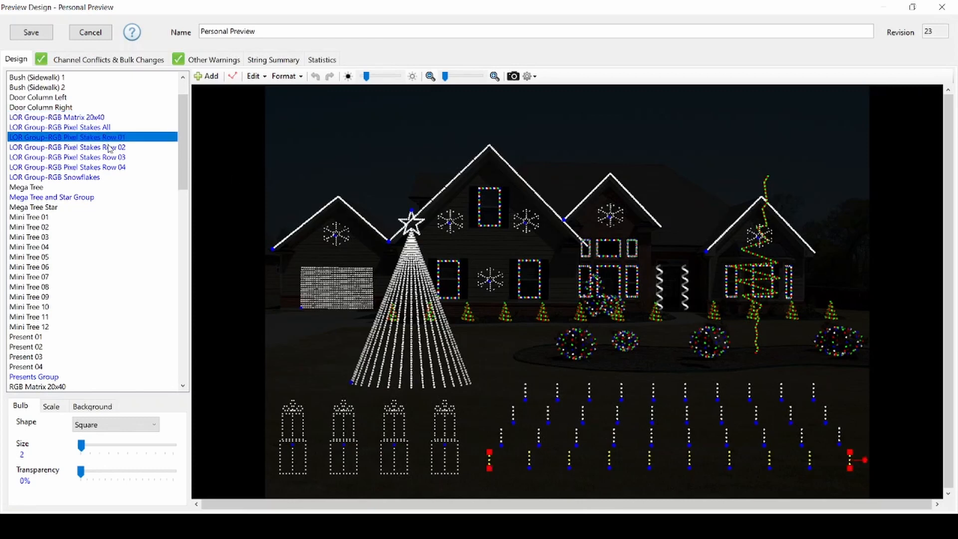
{"action": "left_click", "coordinate": [110, 147]}
{"action": "left_click", "coordinate": [112, 157]}
{"action": "left_click", "coordinate": [114, 168]}
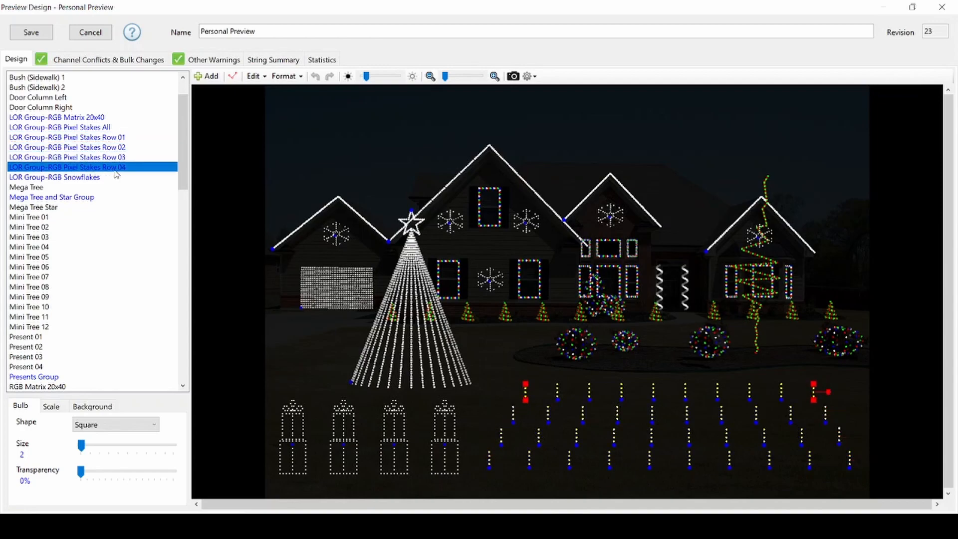
Examine the members, tags and arrangements of the Pixel Stakes Row 01 and Pixel Stakes All groups
{"action": "double_click", "coordinate": [115, 139]}
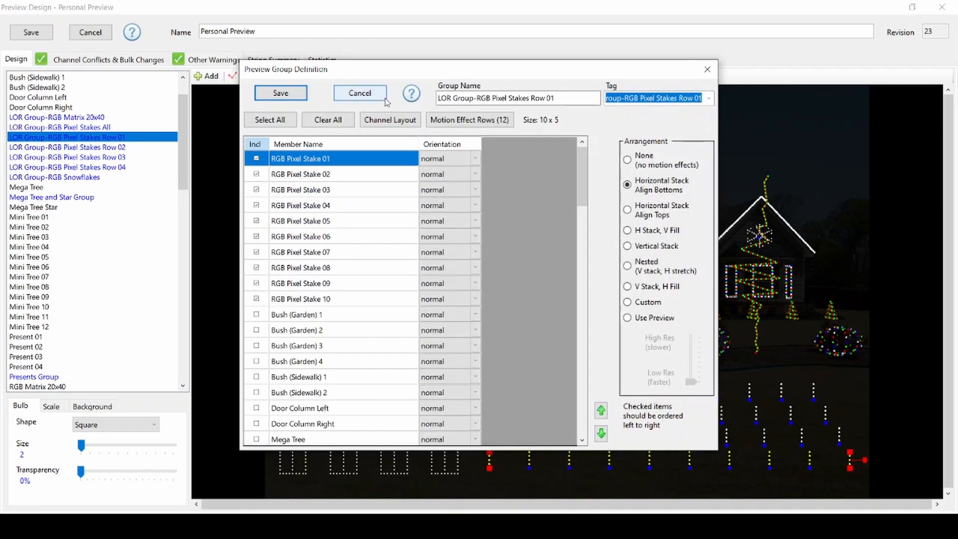
{"action": "left_click", "coordinate": [385, 100]}
{"action": "double_click", "coordinate": [114, 127]}
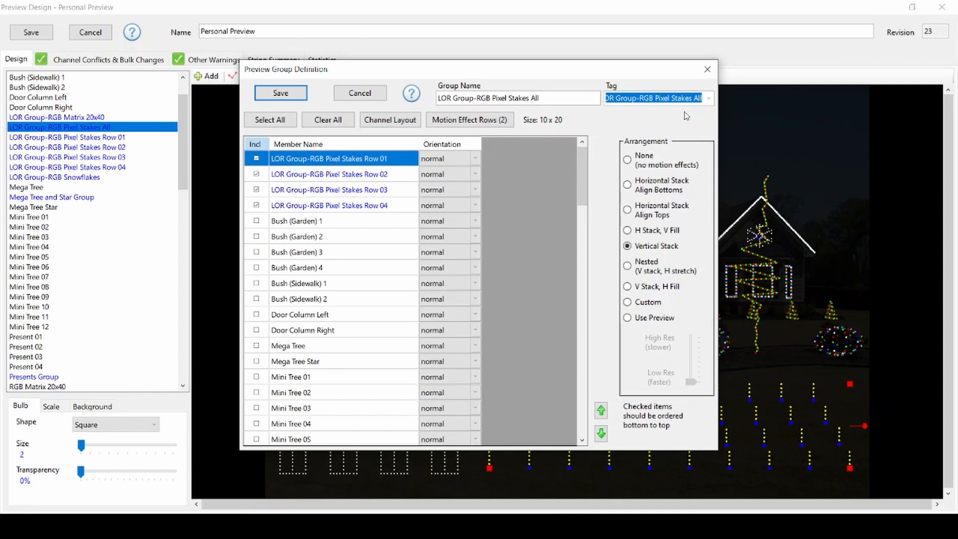
Close the Pixel Stakes All definition and check the members, tag and arrangement of the LOR Group-RGB Pixel Stakes Row 01 group
{"action": "left_click", "coordinate": [360, 93]}
{"action": "left_click", "coordinate": [109, 142]}
{"action": "double_click", "coordinate": [109, 142]}
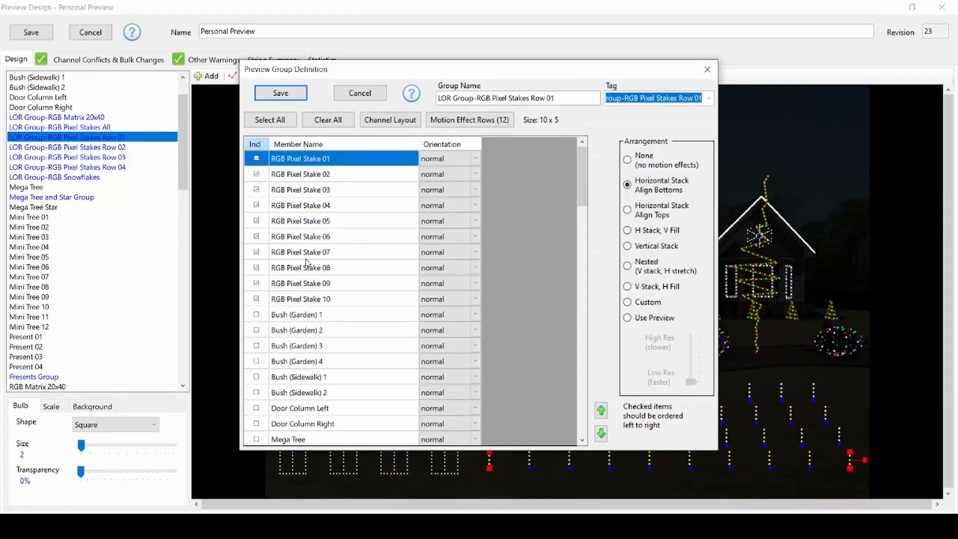
{"action": "left_click", "coordinate": [359, 93]}
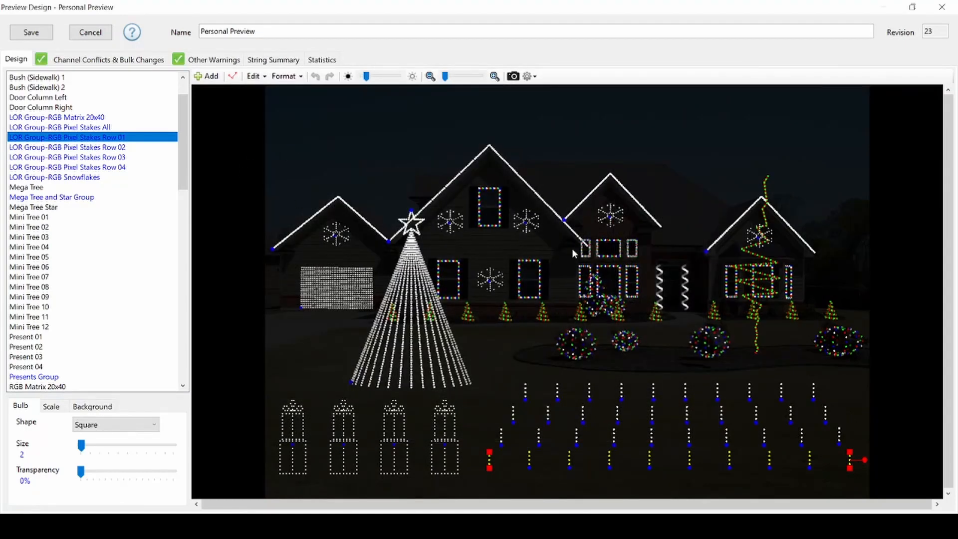
Check the tags of the RGB Snowflake 05 and RGB Snowflake 06 props without changing their definitions
{"action": "left_click", "coordinate": [610, 213]}
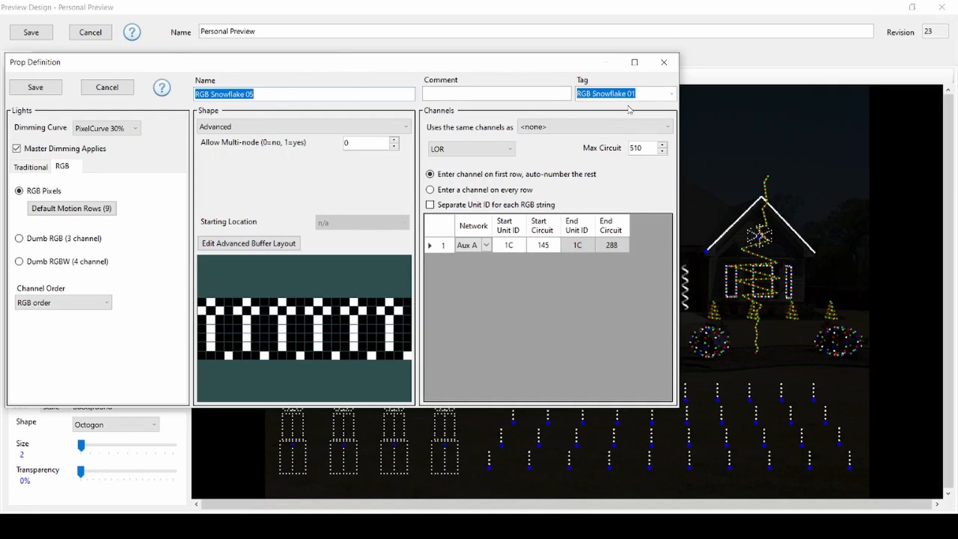
{"action": "left_click", "coordinate": [92, 89]}
{"action": "double_click", "coordinate": [750, 239]}
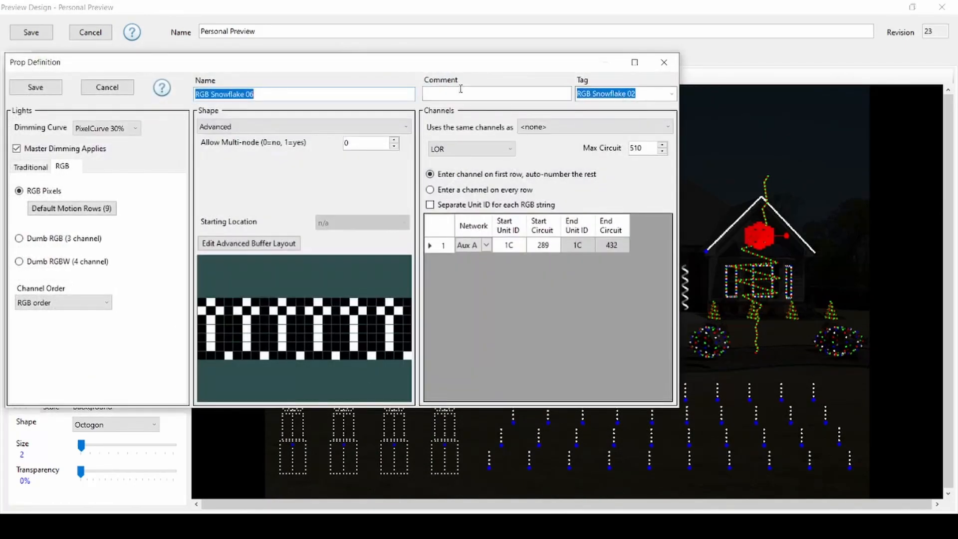
{"action": "left_click", "coordinate": [106, 87]}
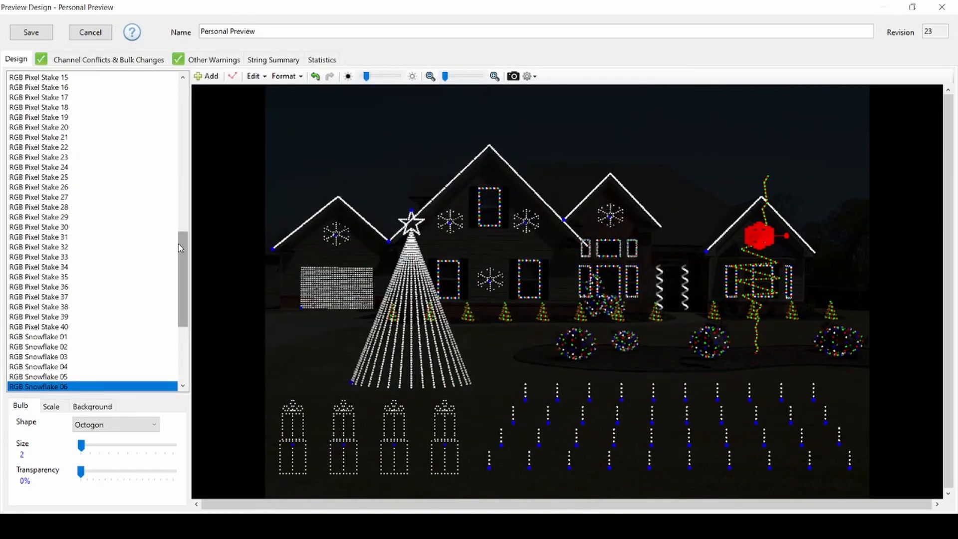
Check the members, tag and arrangement of the LOR Group-RGB Snowflakes group, leaving its definition unchanged
{"action": "left_click_drag", "start_coordinate": [180, 248], "coordinate": [180, 98]}
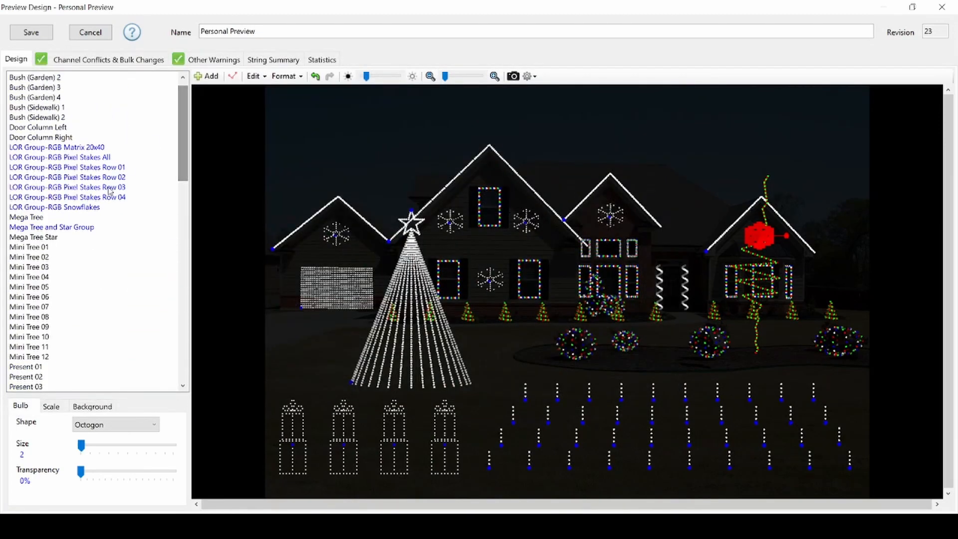
{"action": "double_click", "coordinate": [60, 207]}
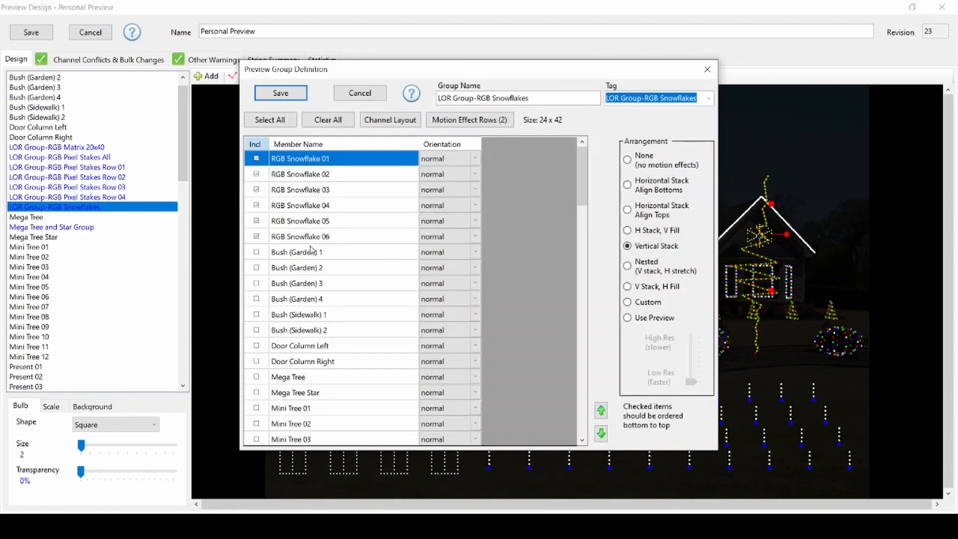
{"action": "left_click", "coordinate": [361, 94]}
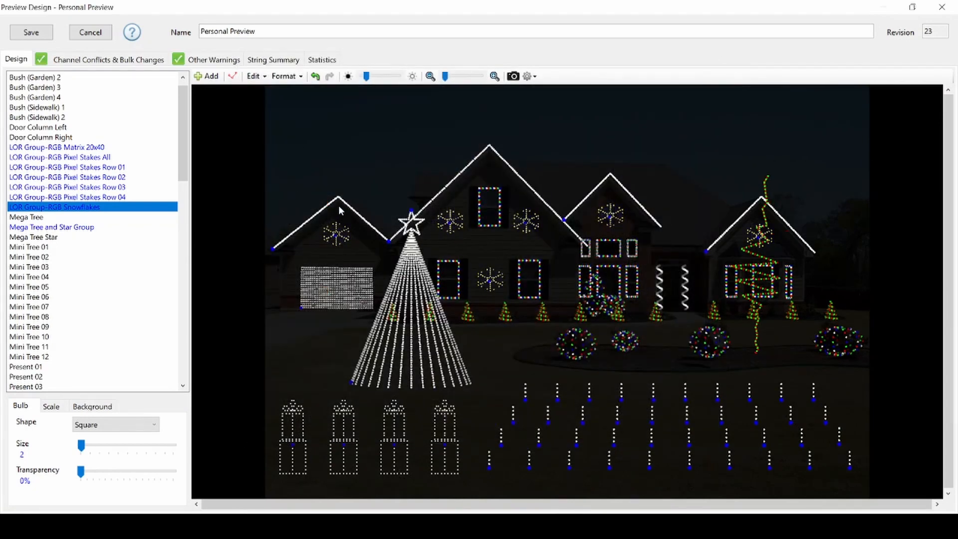
Look through the available tags for the Window Bottom Left prop and close its definition without assigning one
{"action": "left_click", "coordinate": [458, 280]}
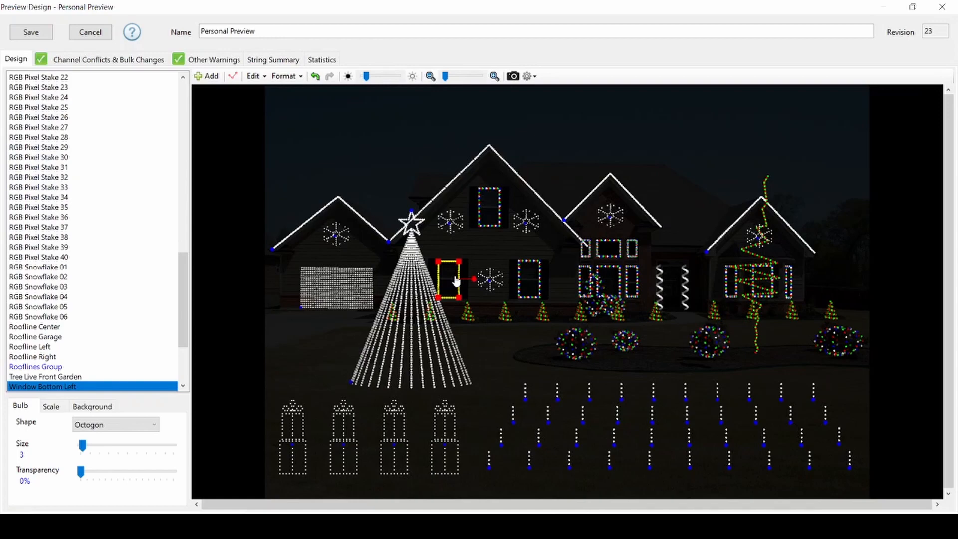
{"action": "double_click", "coordinate": [456, 281]}
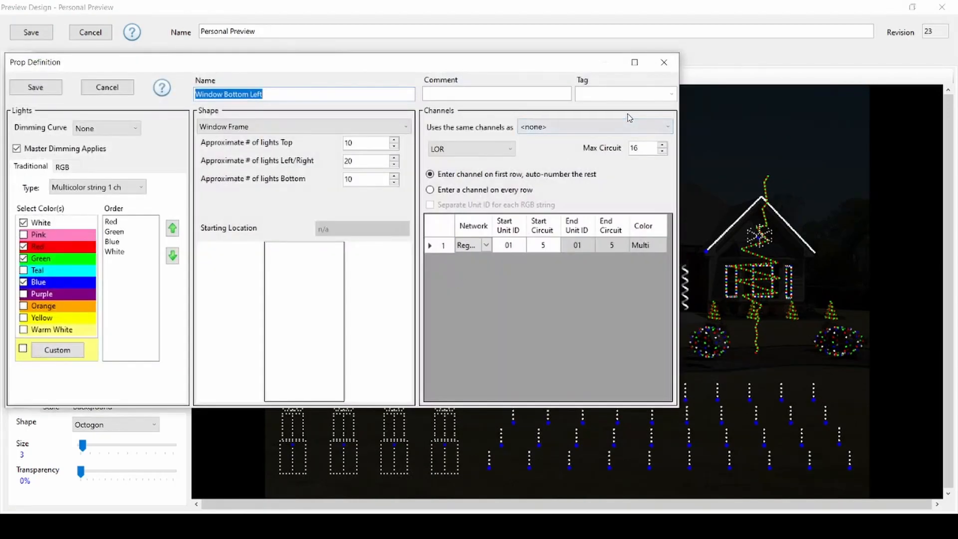
{"action": "left_click", "coordinate": [672, 95]}
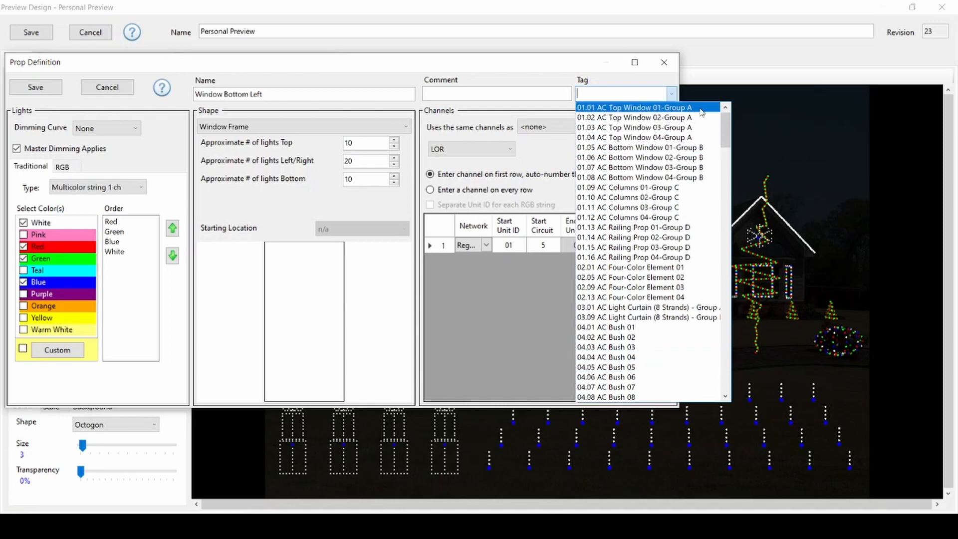
{"action": "left_click", "coordinate": [577, 69]}
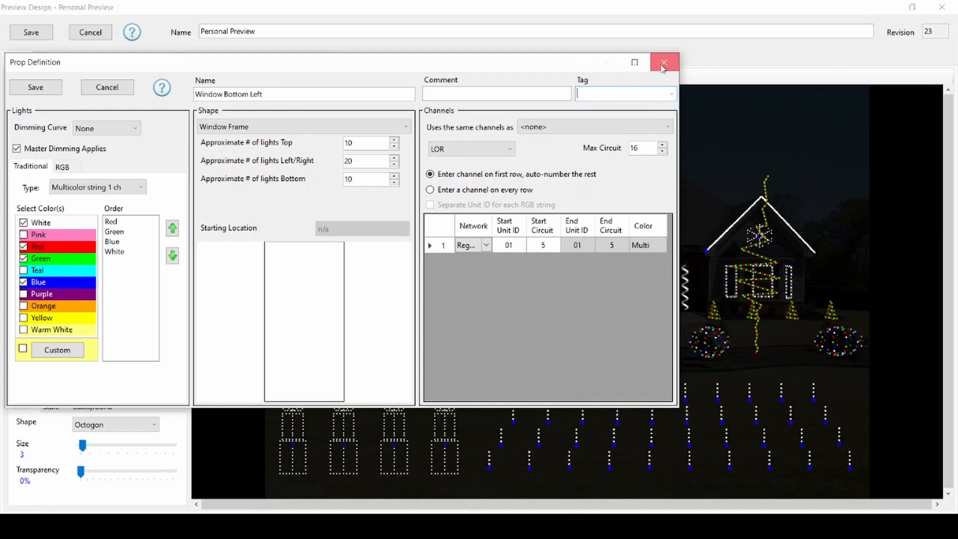
{"action": "left_click", "coordinate": [664, 63]}
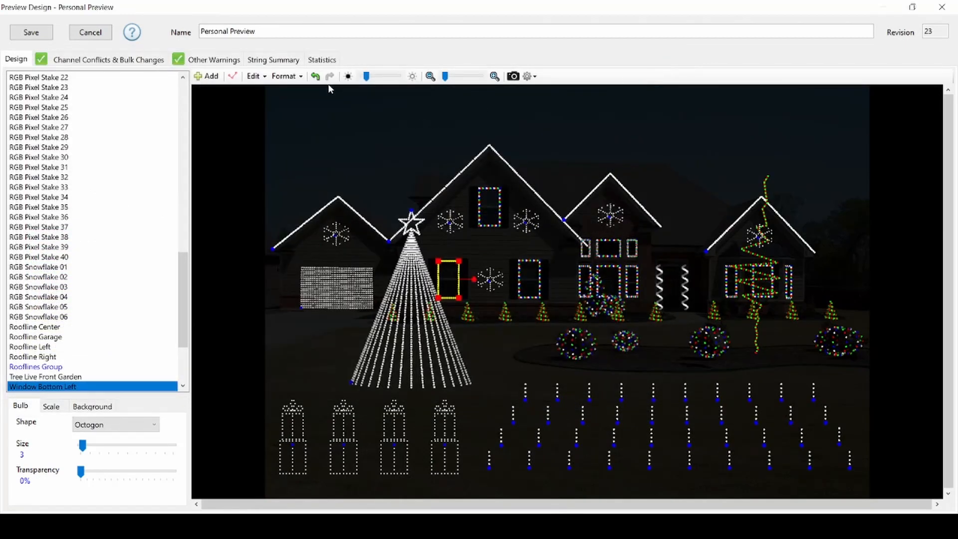
Review the tags of all props in the preview's string summary and return to the design view
{"action": "left_click", "coordinate": [273, 60]}
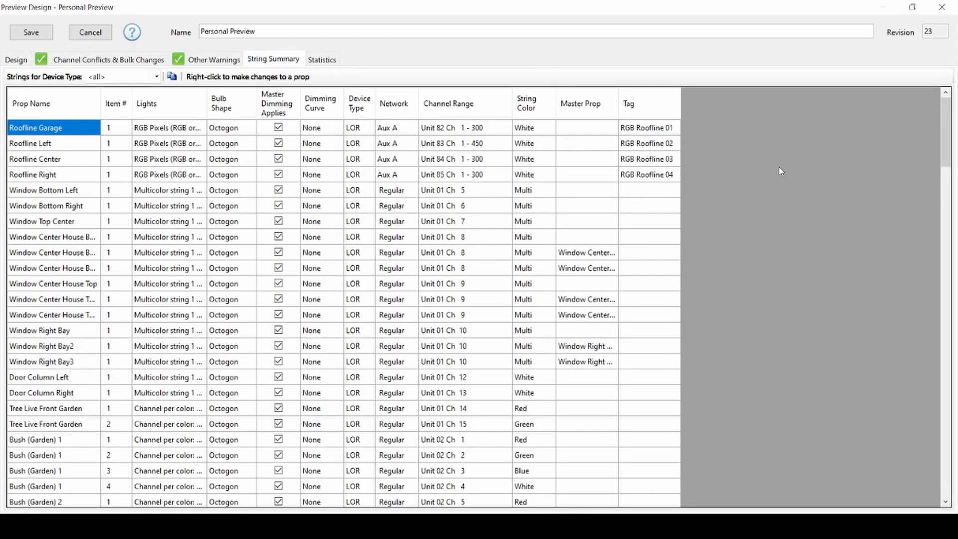
{"action": "left_click_drag", "start_coordinate": [952, 142], "coordinate": [952, 386]}
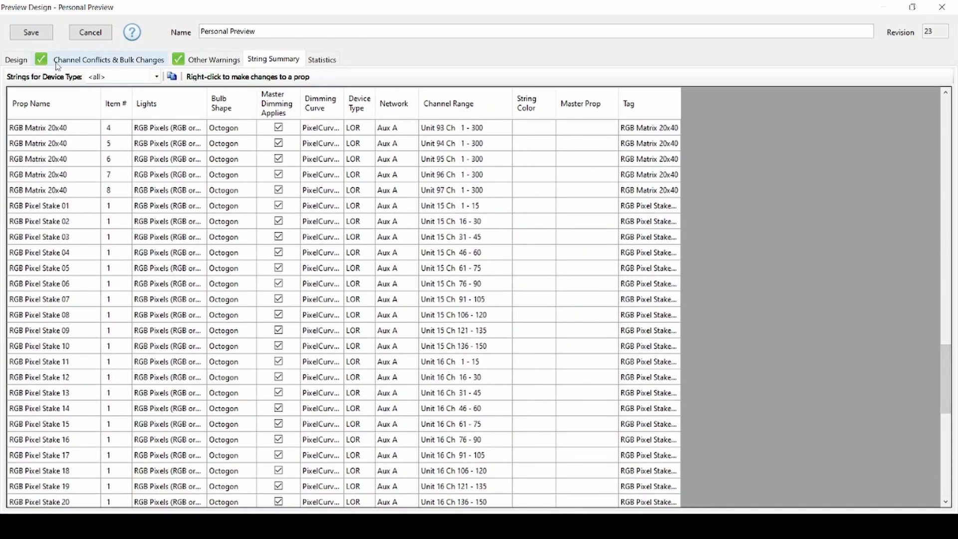
{"action": "left_click", "coordinate": [17, 60]}
Check the members, tag and arrangement of the Rooflines Group and look over the remaining groups in the prop list
{"action": "double_click", "coordinate": [48, 367]}
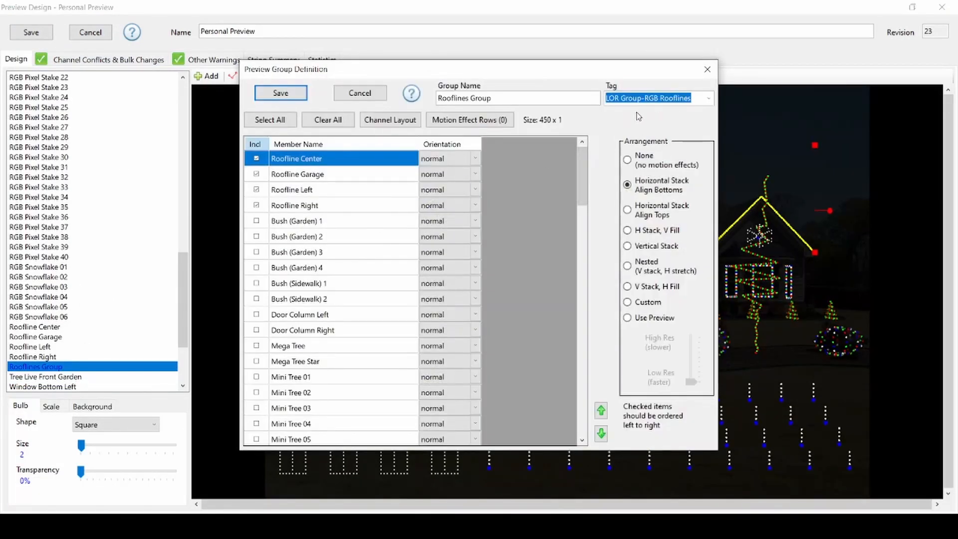
{"action": "left_click", "coordinate": [360, 94]}
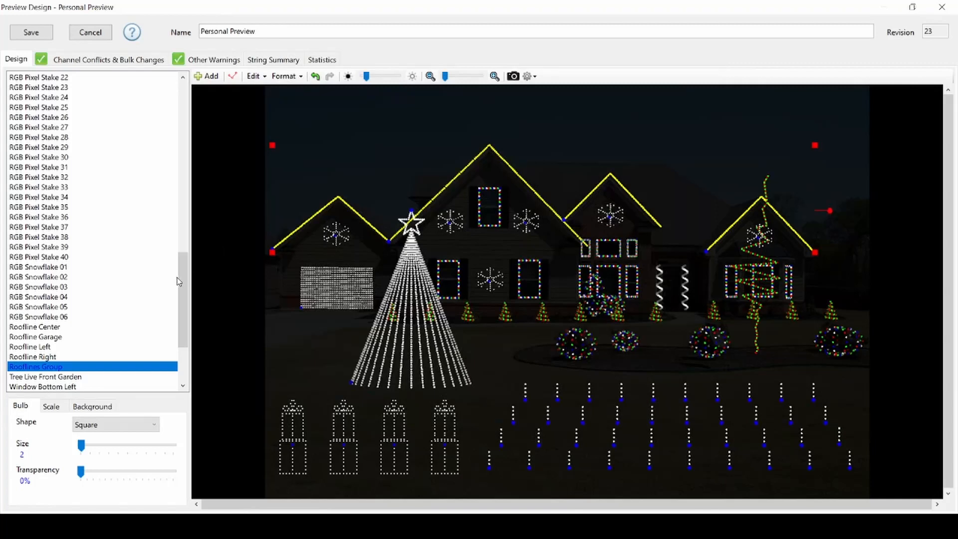
{"action": "left_click_drag", "start_coordinate": [179, 282], "coordinate": [185, 120]}
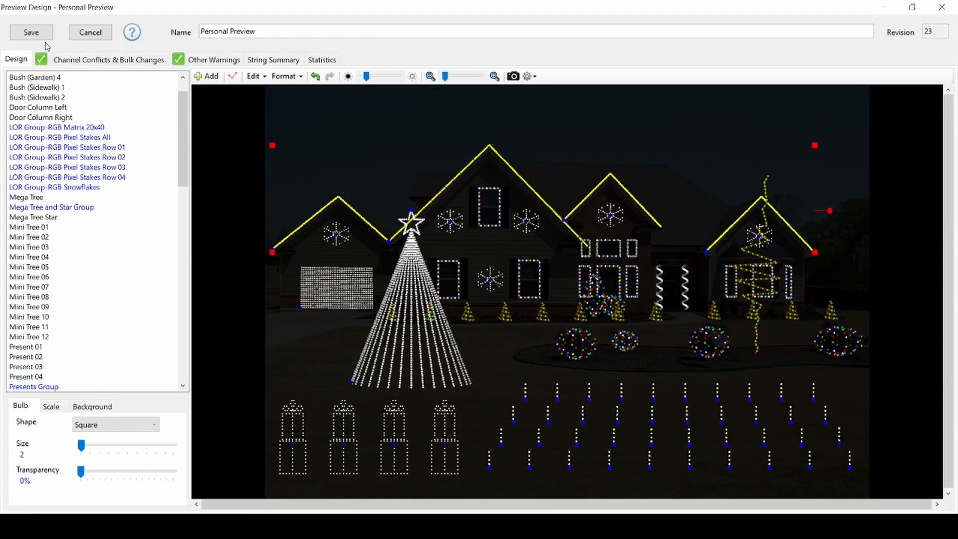
Save the preview design and assign Personal Preview as the different preview for the open Dreams of Fireflies sequence
{"action": "left_click", "coordinate": [31, 32]}
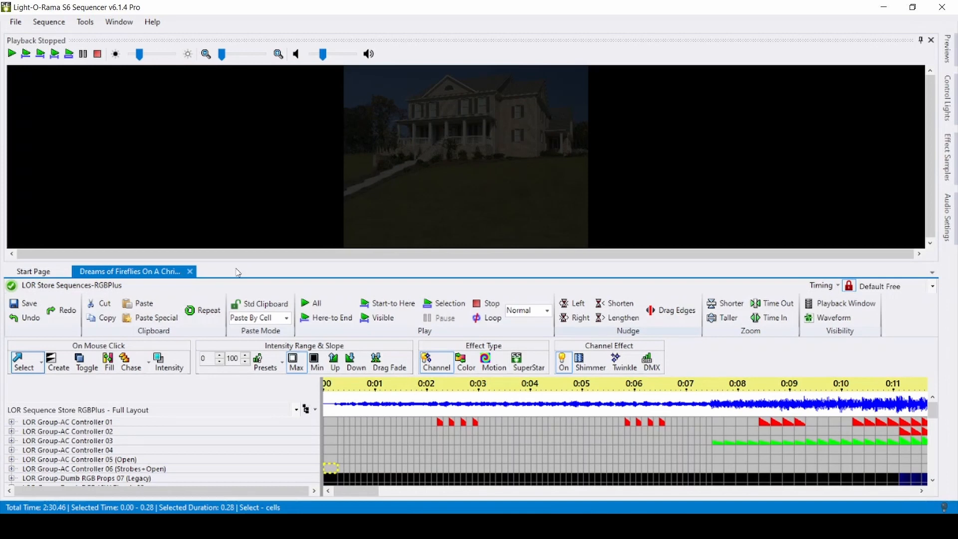
{"action": "left_click", "coordinate": [48, 22]}
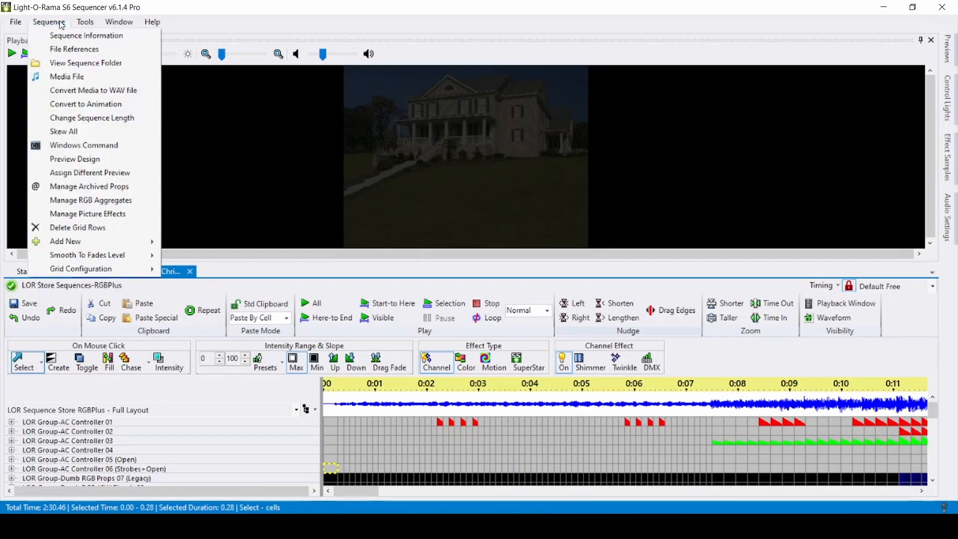
{"action": "left_click", "coordinate": [131, 175]}
{"action": "left_click", "coordinate": [399, 241]}
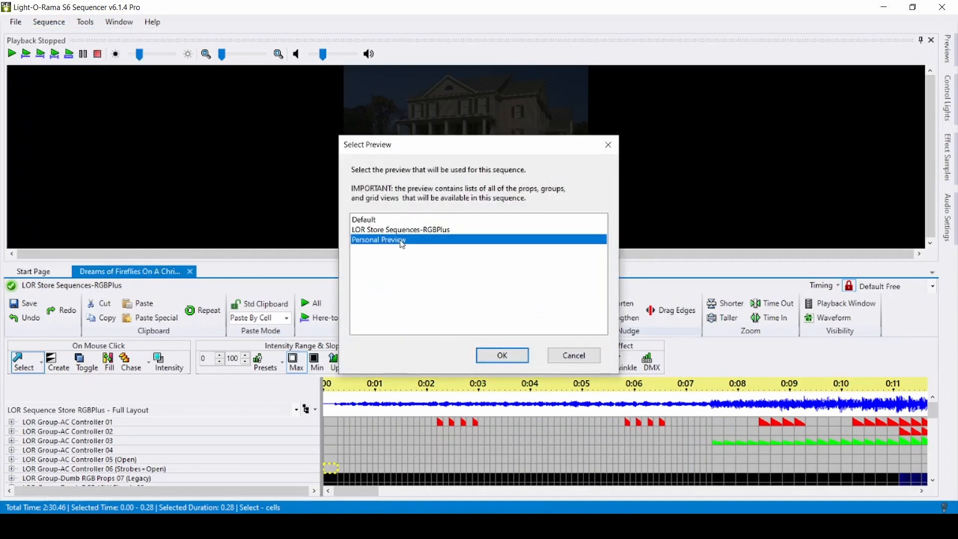
{"action": "left_click", "coordinate": [503, 356]}
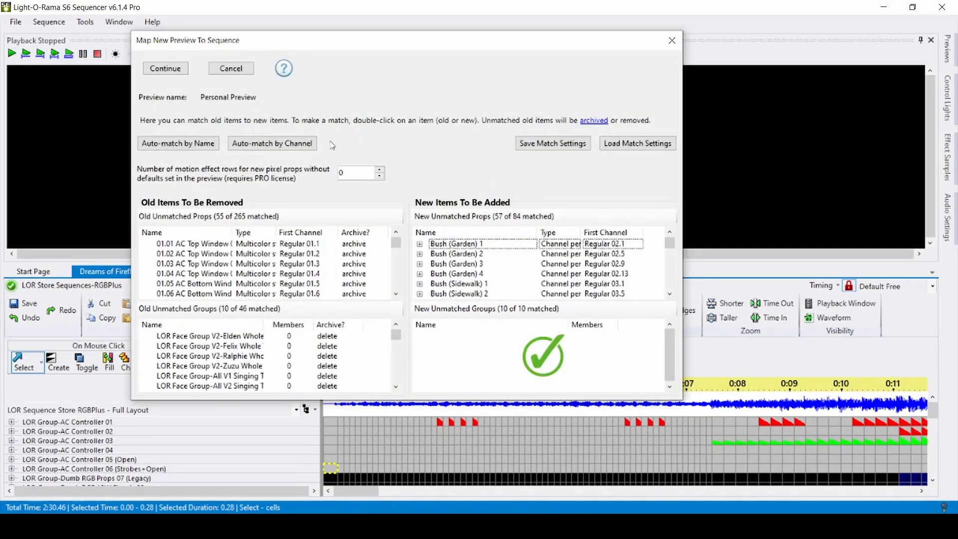
Auto-match the remaining unmatched props by channel and apply the new preview mapping to the sequence
{"action": "left_click", "coordinate": [270, 146]}
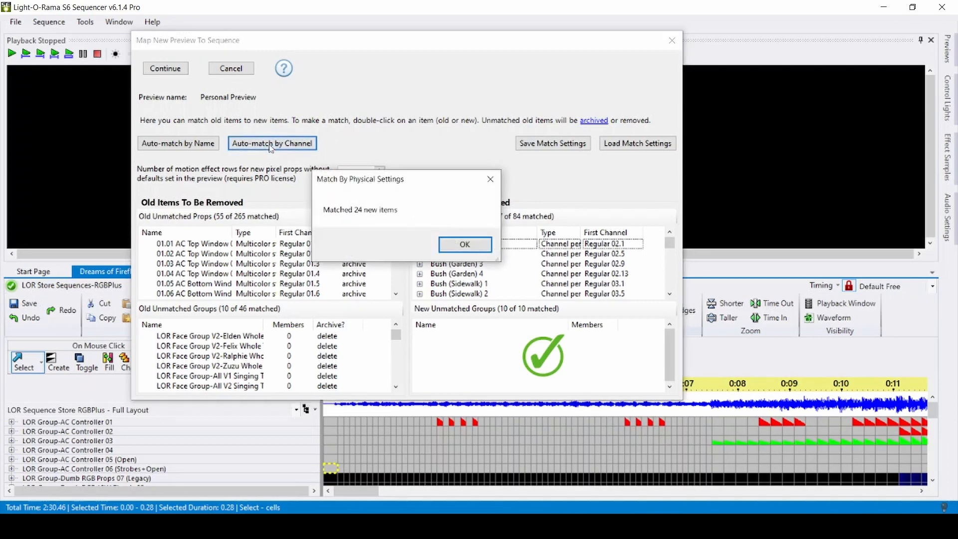
{"action": "left_click", "coordinate": [474, 245]}
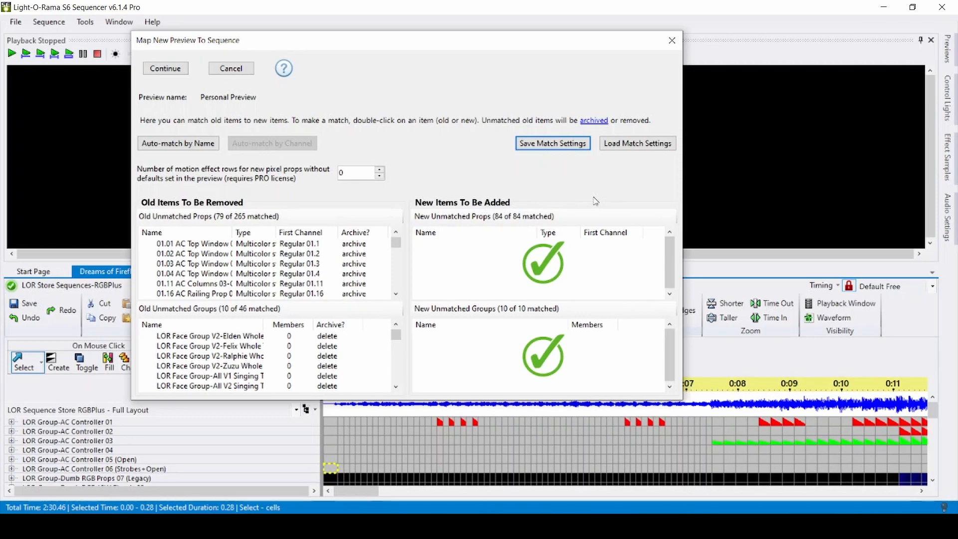
{"action": "left_click", "coordinate": [160, 68]}
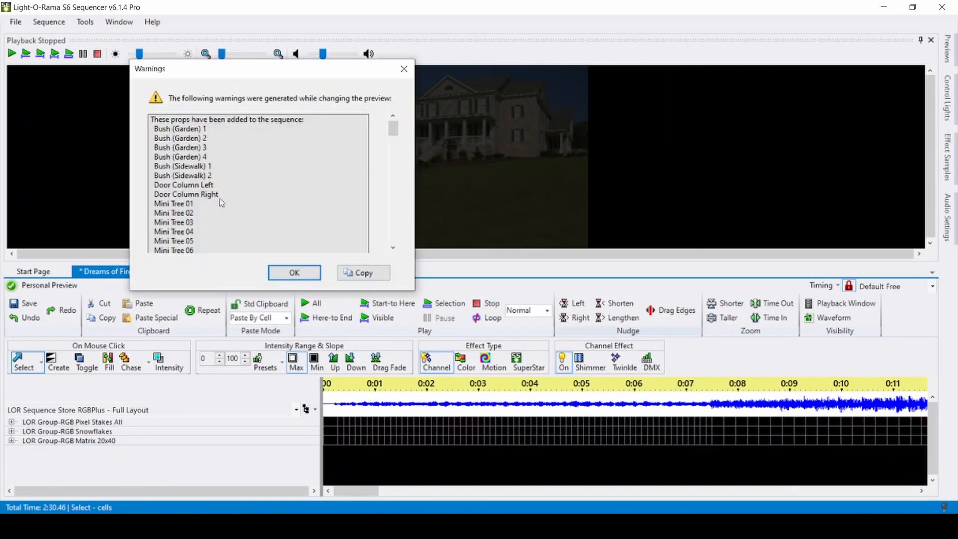
{"action": "left_click", "coordinate": [298, 274]}
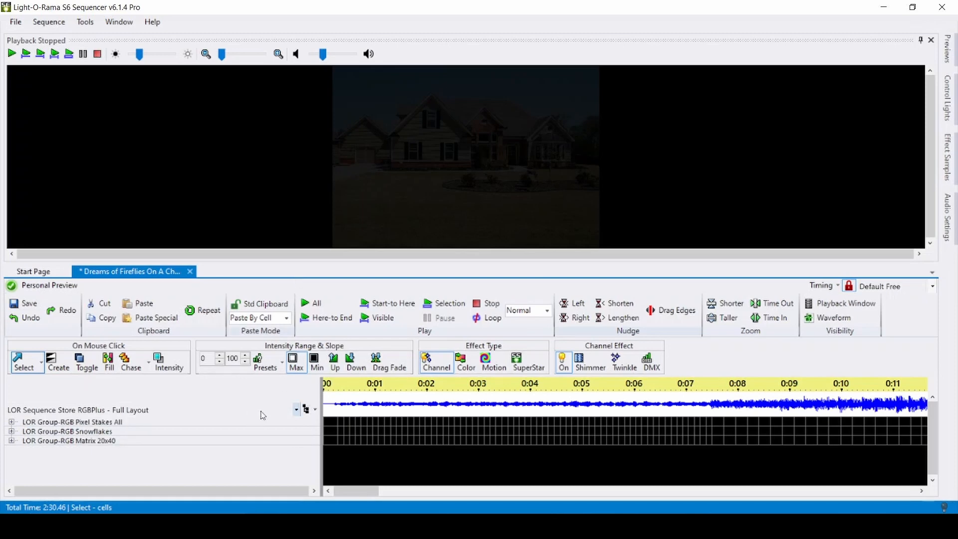
Switch the sequence grid from the LOR Sequence Store RGBPlus - Full Layout view to Show All Items
{"action": "left_click", "coordinate": [296, 410]}
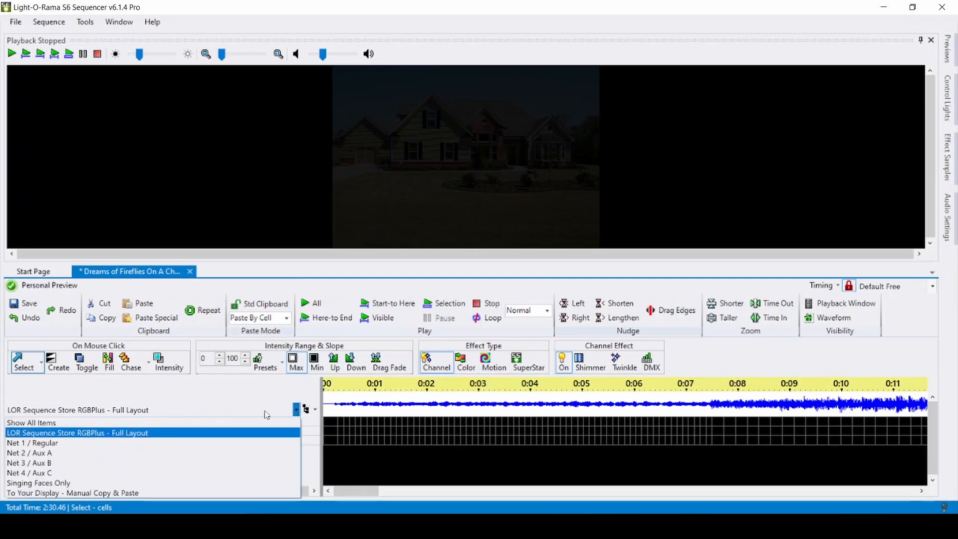
{"action": "left_click", "coordinate": [204, 422]}
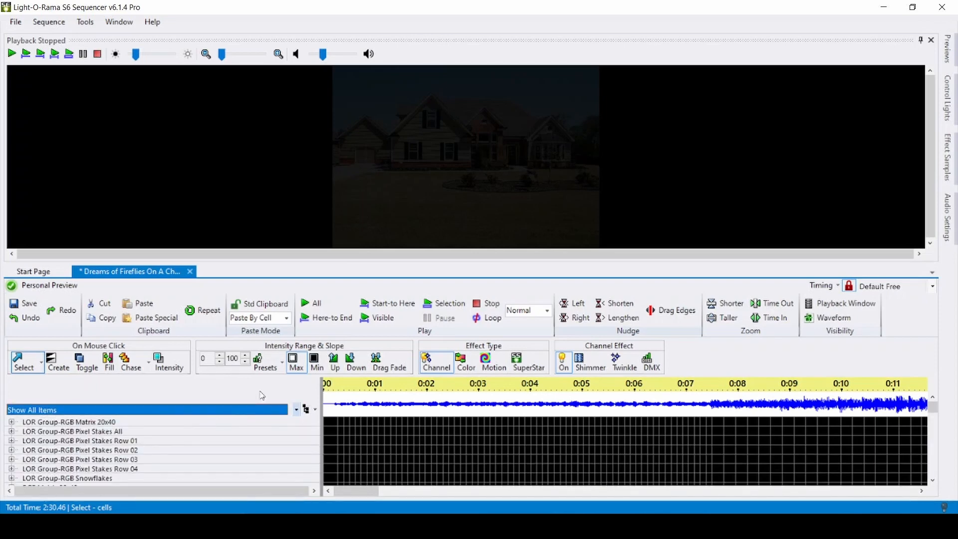
{"action": "left_click", "coordinate": [313, 410]}
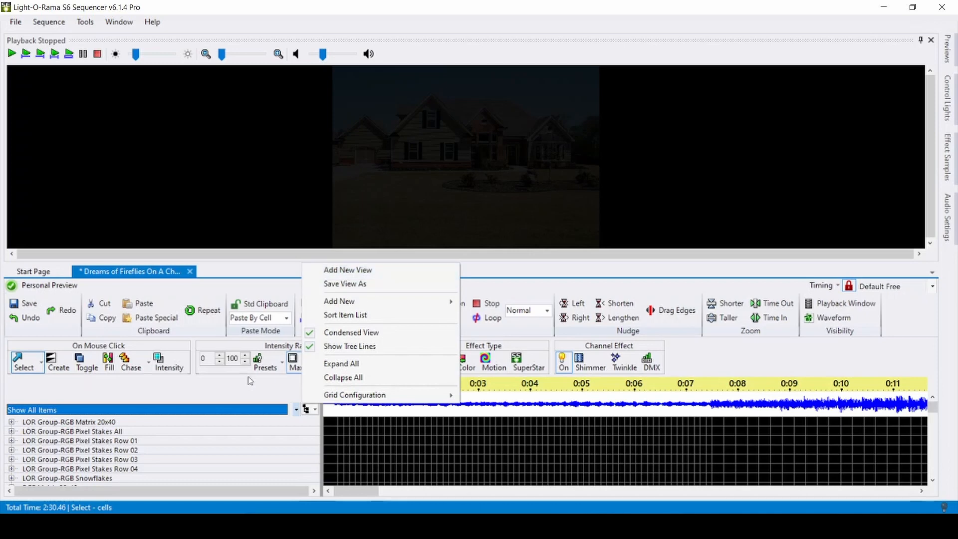
{"action": "left_click", "coordinate": [232, 400]}
Examine the sequence grid for the newly mapped props and the archived props with their effects
{"action": "scroll", "coordinate": [371, 464], "scroll_direction": "down", "scroll_amount": 7}
{"action": "scroll", "coordinate": [368, 460], "scroll_direction": "down", "scroll_amount": 3}
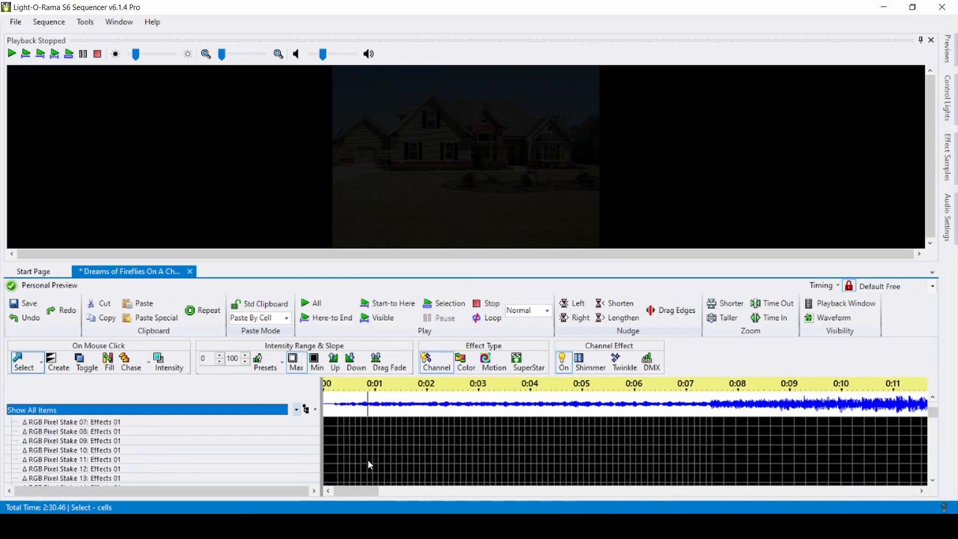
{"action": "scroll", "coordinate": [357, 458], "scroll_direction": "down", "scroll_amount": 10}
{"action": "scroll", "coordinate": [356, 460], "scroll_direction": "down", "scroll_amount": 15}
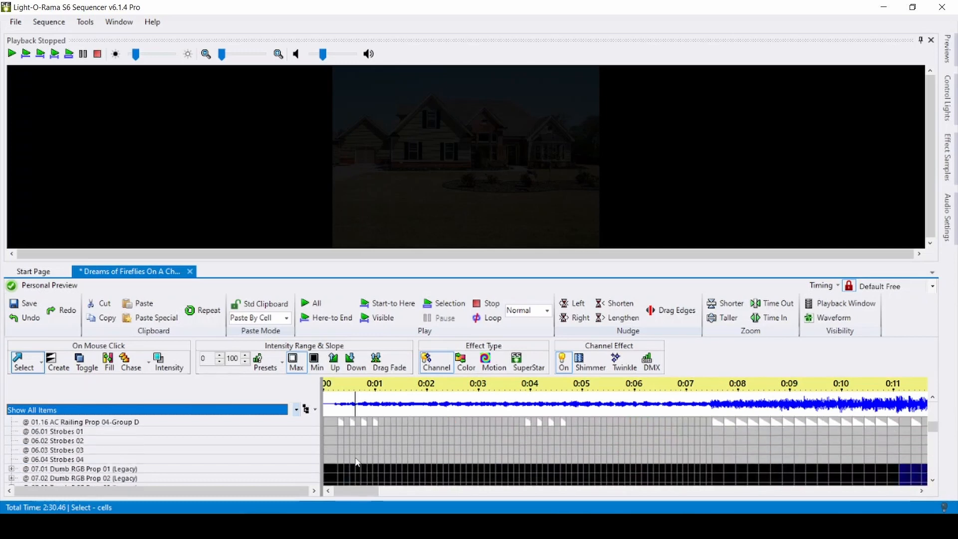
{"action": "scroll", "coordinate": [356, 462], "scroll_direction": "down", "scroll_amount": 15}
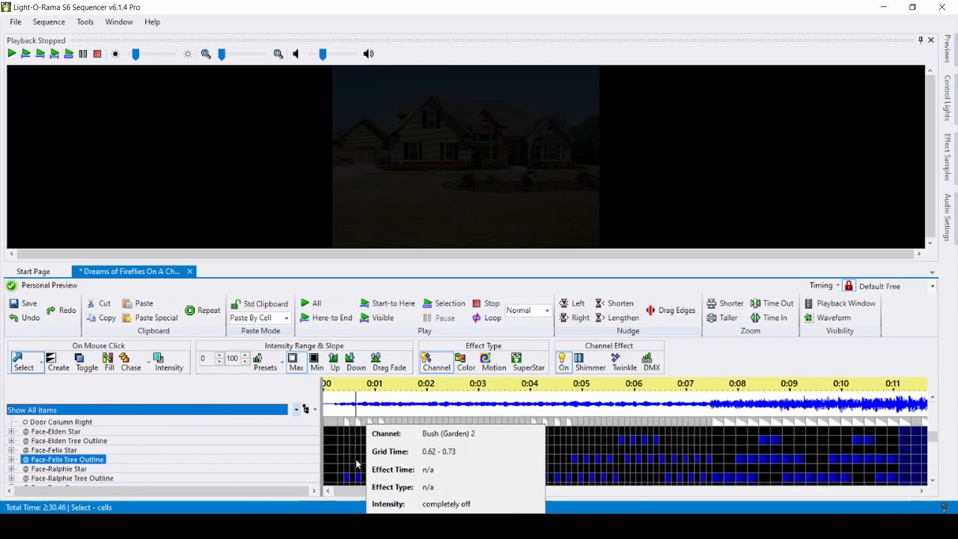
{"action": "scroll", "coordinate": [349, 465], "scroll_direction": "down", "scroll_amount": 15}
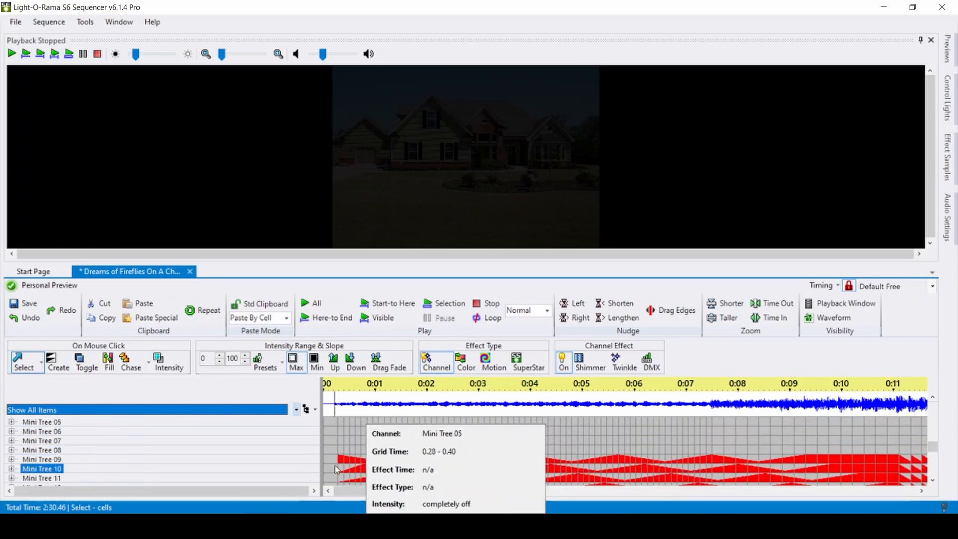
{"action": "scroll", "coordinate": [337, 467], "scroll_direction": "down", "scroll_amount": 10}
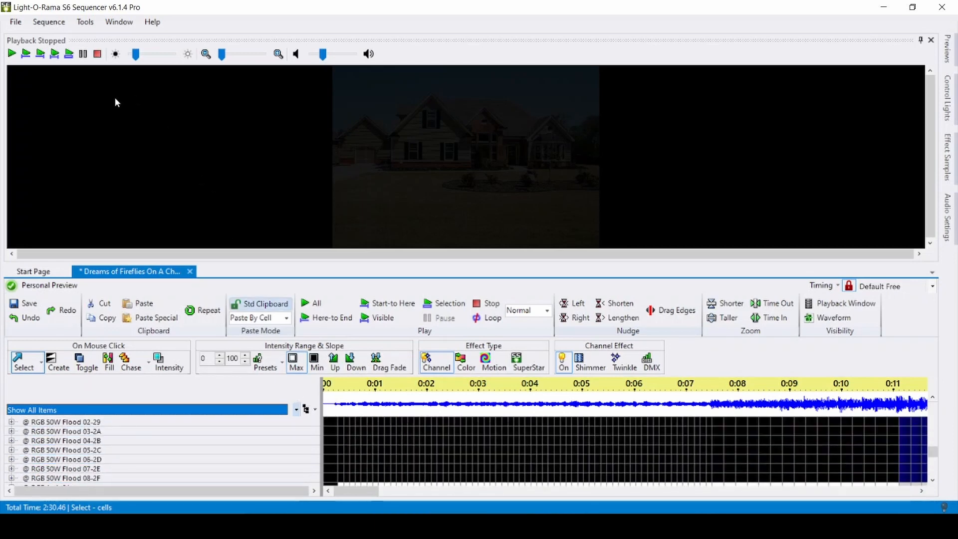
Review the sequence's archived props, mark RGB Frame 01 through RGB Frame 04, and close the archived props manager without saving
{"action": "left_click", "coordinate": [48, 22]}
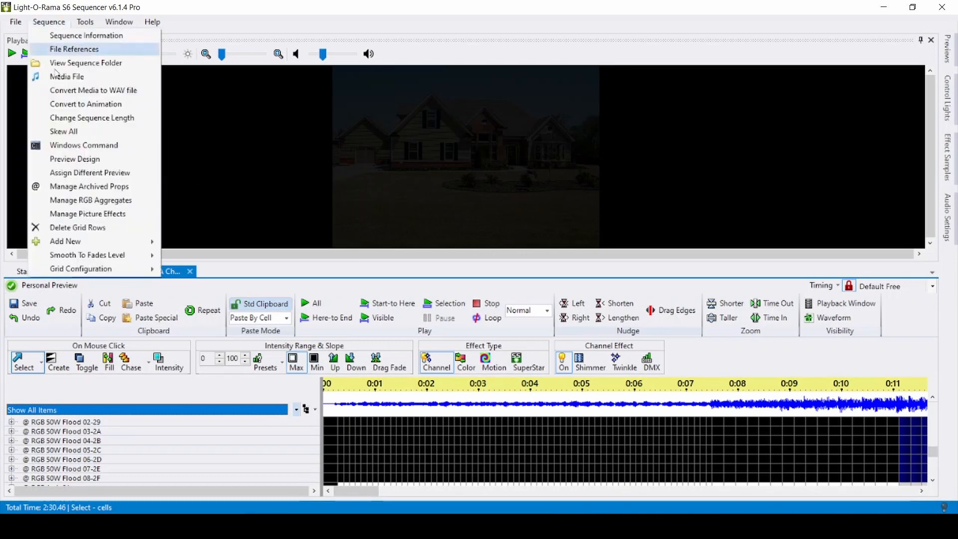
{"action": "left_click", "coordinate": [125, 190]}
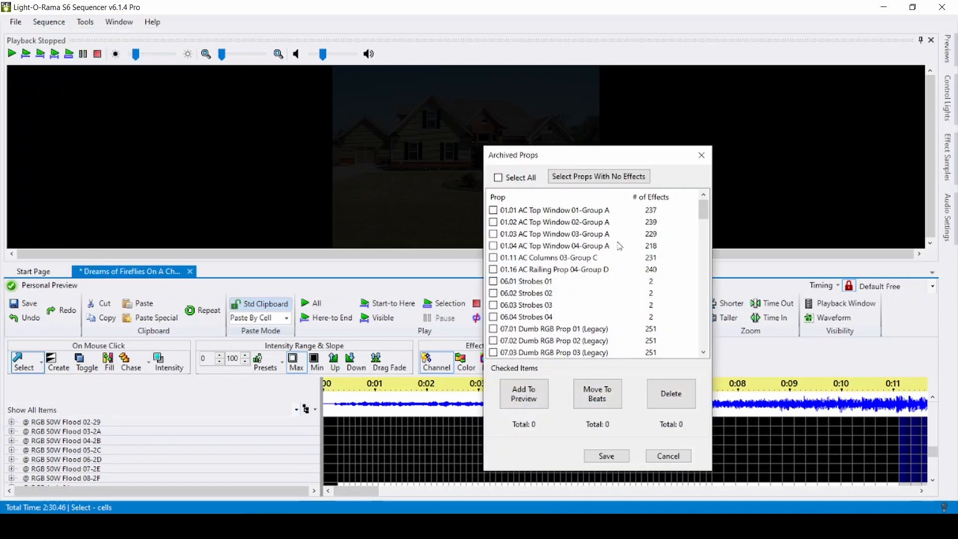
{"action": "mouse_move", "coordinate": [703, 209]}
{"action": "left_mouse_down"}
{"action": "mouse_move", "coordinate": [704, 336]}
{"action": "mouse_move", "coordinate": [706, 210]}
{"action": "left_mouse_up"}
{"action": "left_click", "coordinate": [494, 210]}
{"action": "left_click", "coordinate": [494, 222]}
{"action": "left_click", "coordinate": [493, 246]}
{"action": "left_click_drag", "start_coordinate": [704, 212], "coordinate": [706, 306]}
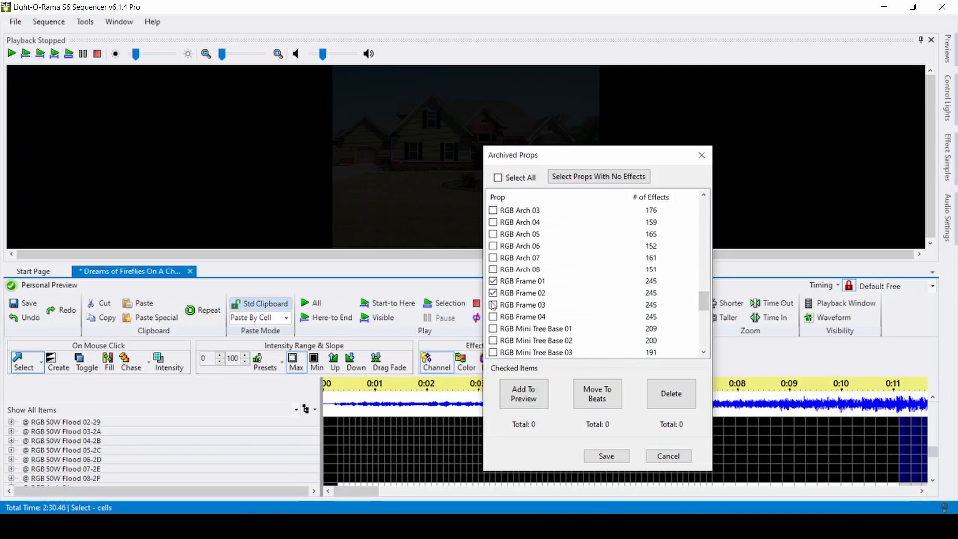
{"action": "left_click", "coordinate": [493, 306]}
{"action": "left_click", "coordinate": [494, 317]}
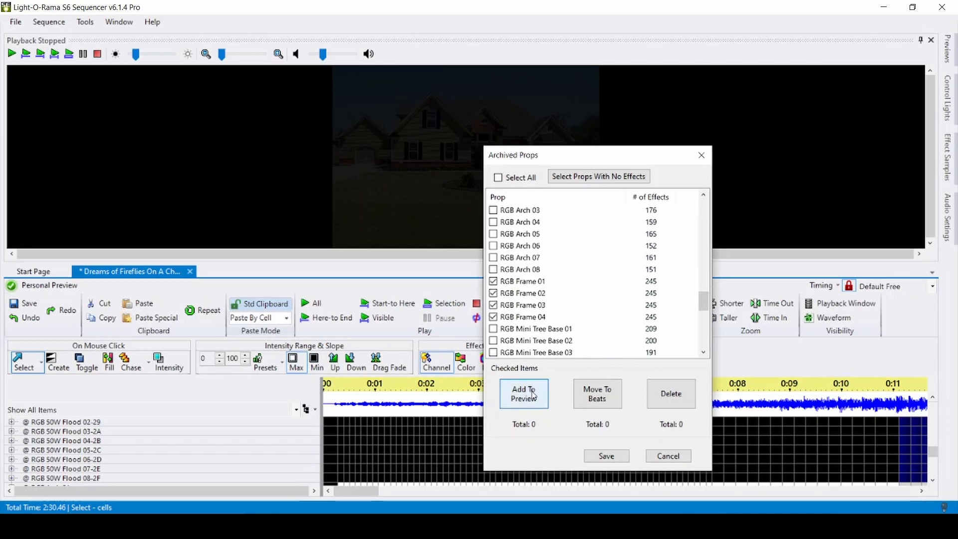
{"action": "left_click", "coordinate": [669, 456]}
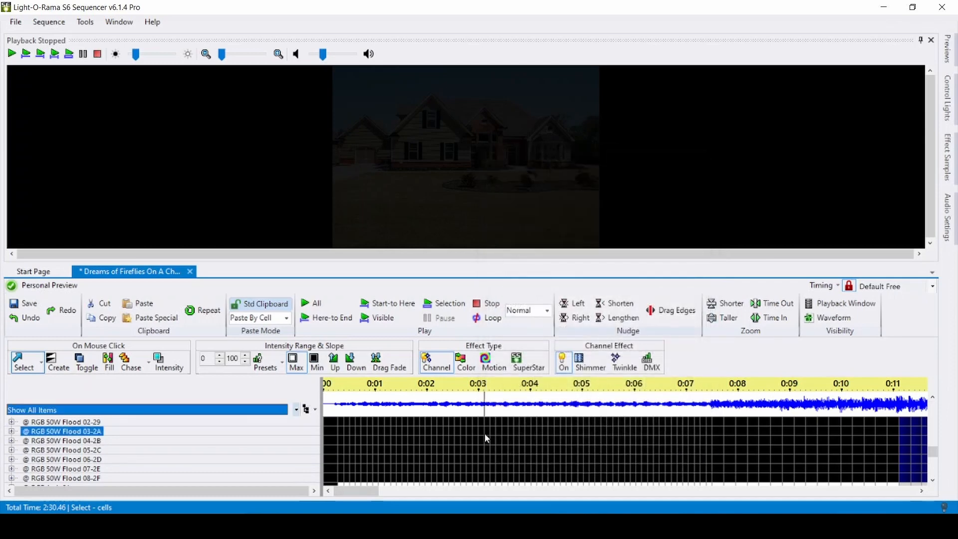
Play the sequence from its beginning to the end to check the mapped props on the Personal Preview
{"action": "left_click", "coordinate": [327, 448]}
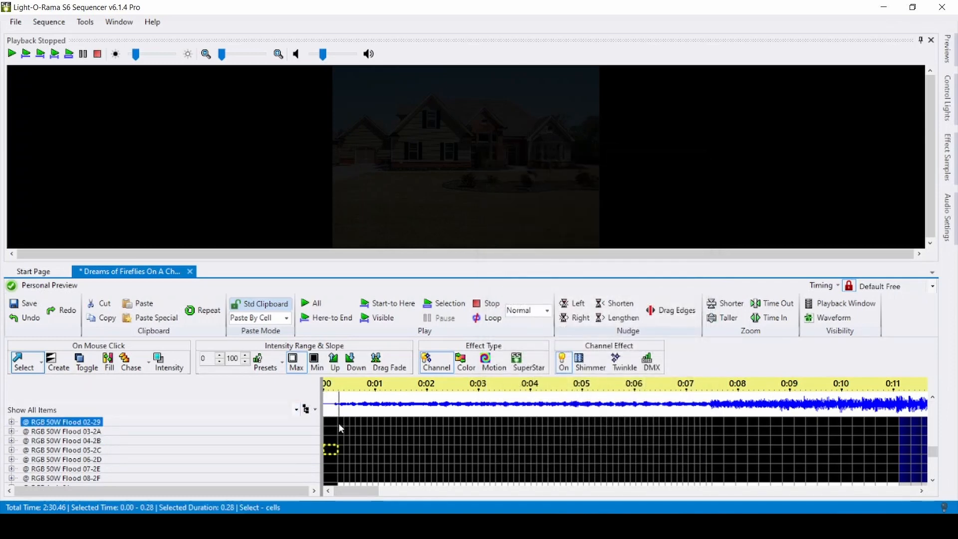
{"action": "key", "text": "space"}
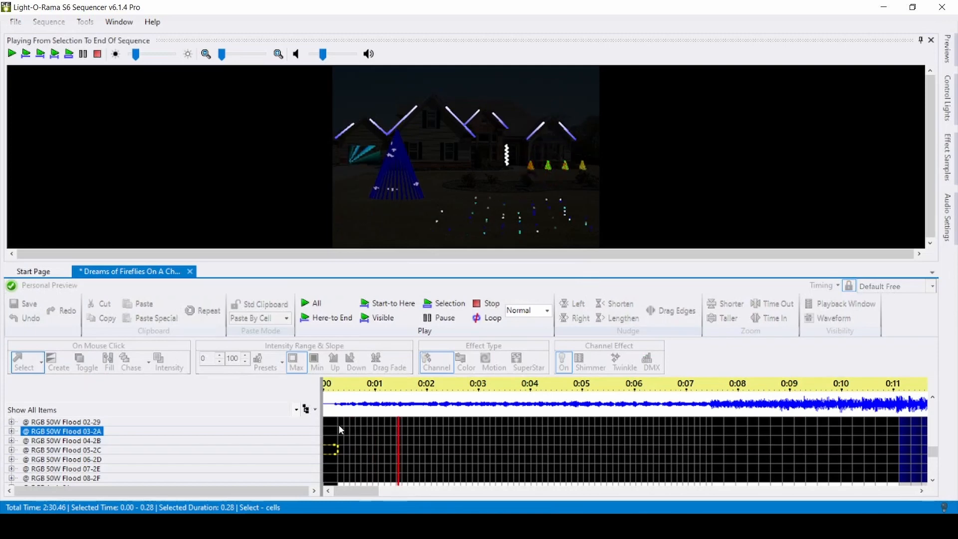